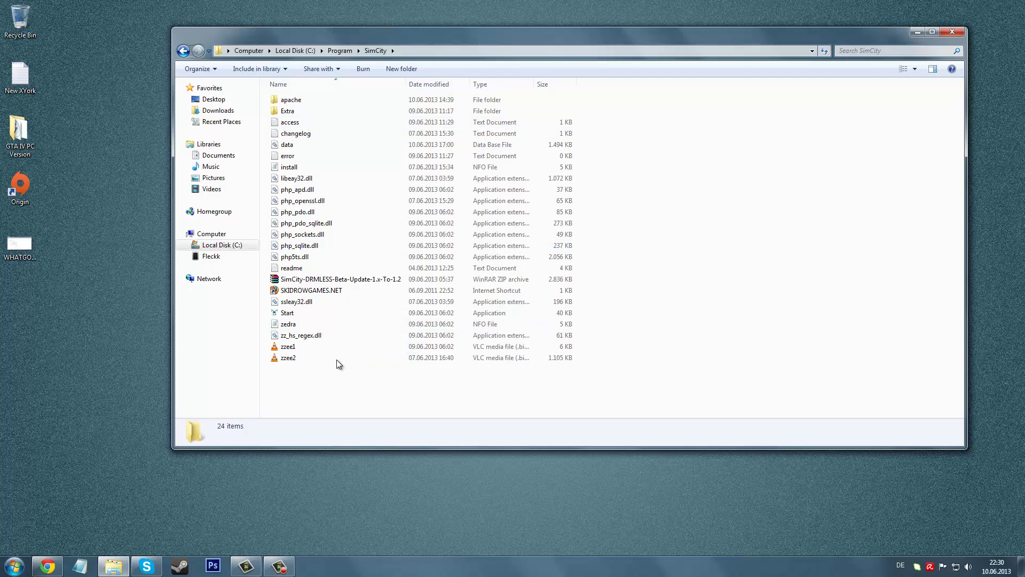
Step: Open the SimCity-DRMLESS-Beta-Update-1.x-To-1.2 archive beside the folder window and enter the folder inside it
left_click(356, 313)
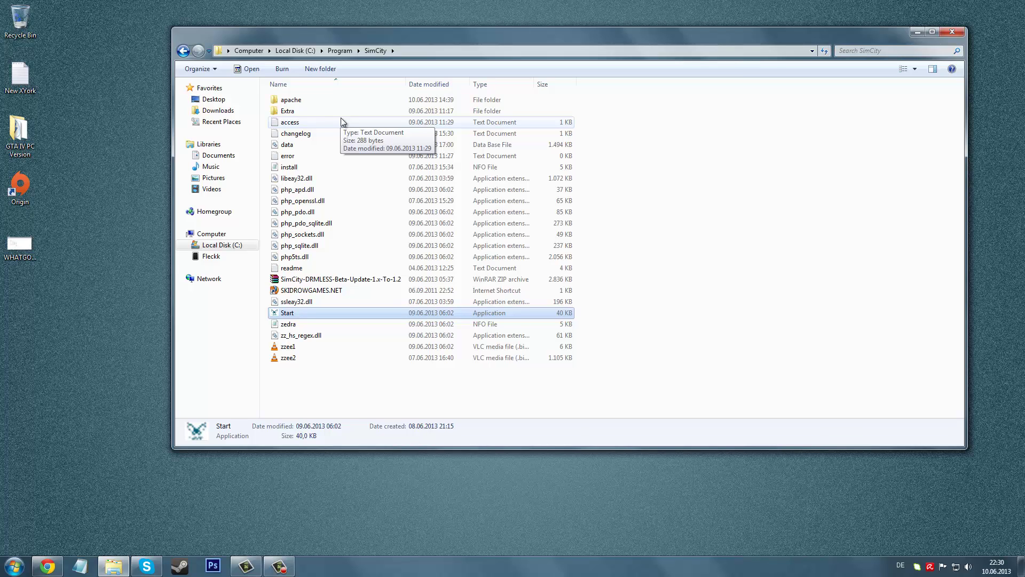
left_click(658, 338)
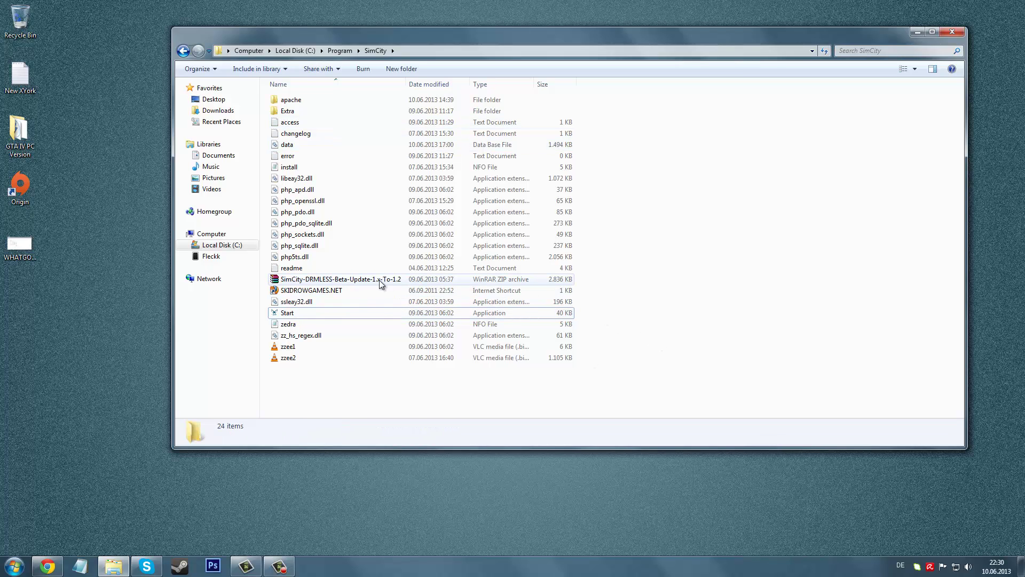
double_click(351, 279)
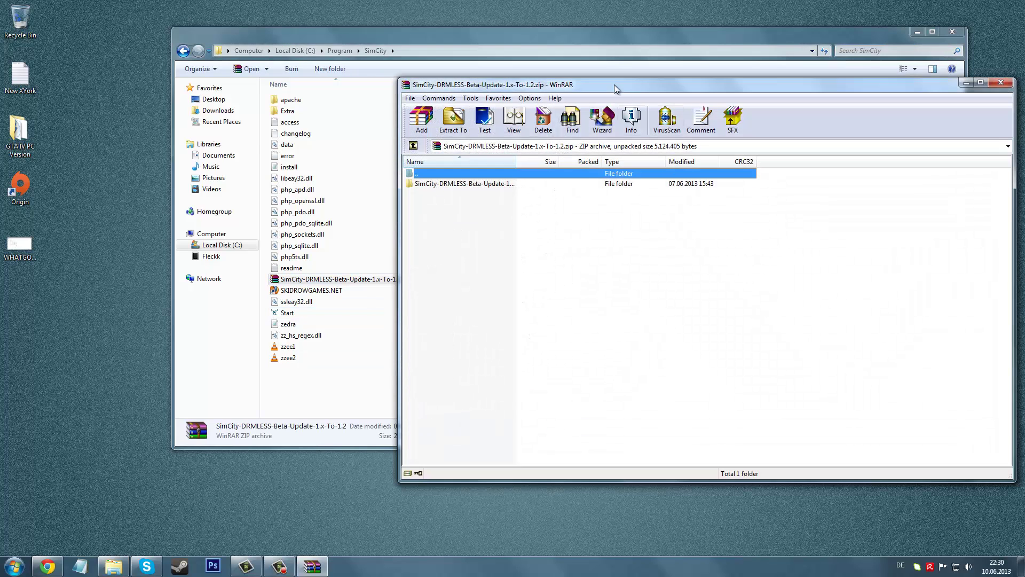
left_click_drag(615, 84, 1023, 8)
double_click(645, 109)
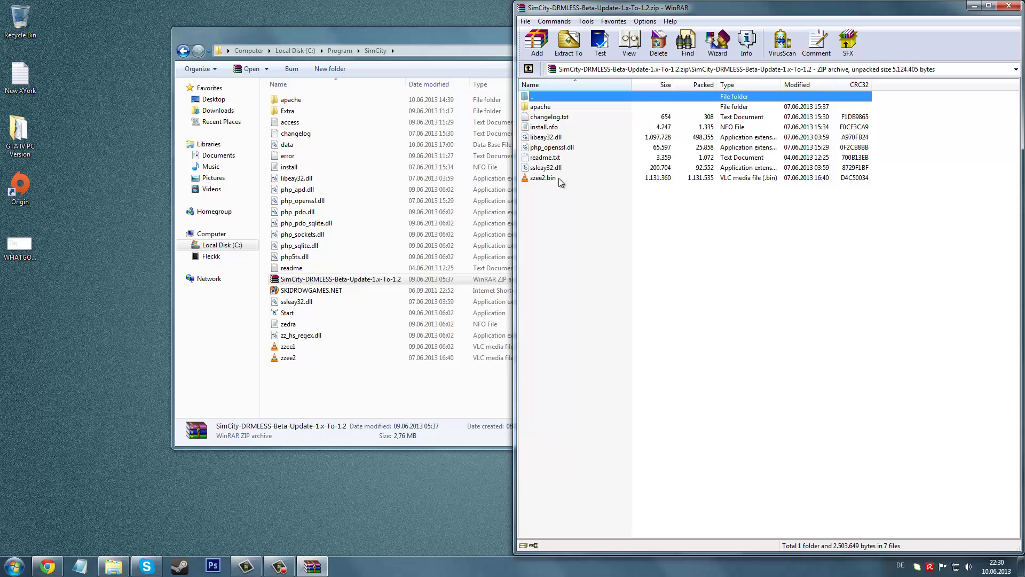
Step: Copy all of the archive's contents into the SimCity folder, merging folders and replacing existing files, and close the archive
key("ctrl+a")
left_click_drag(351, 383, 351, 383)
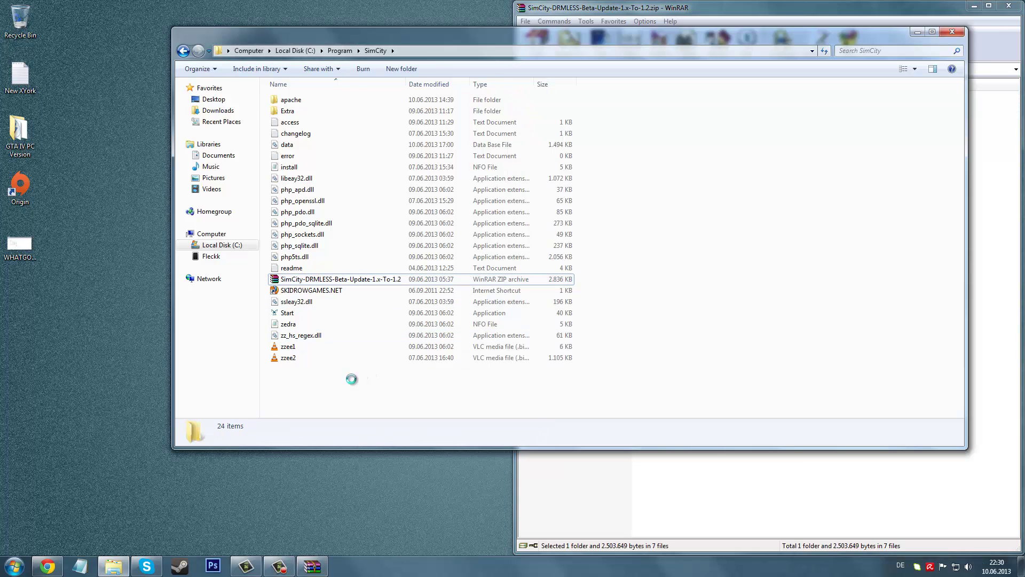
left_click(500, 381)
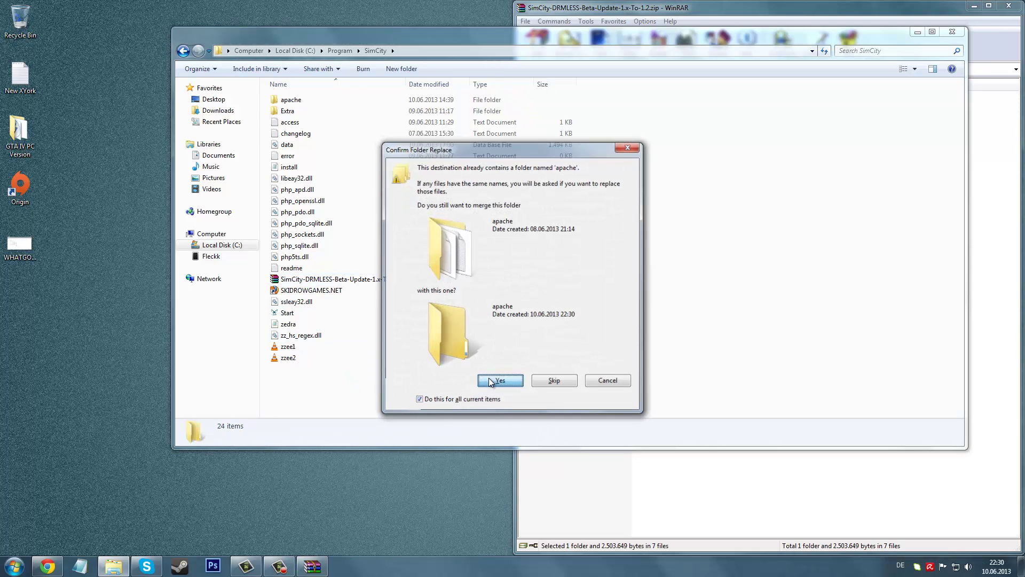
left_click(472, 391)
left_click(491, 260)
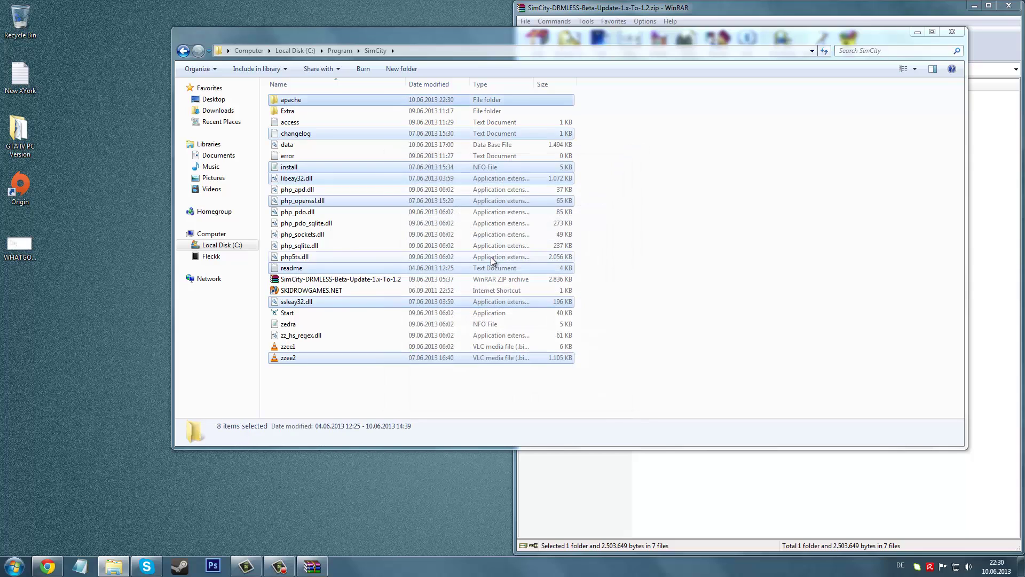
left_click(553, 380)
left_click(1009, 6)
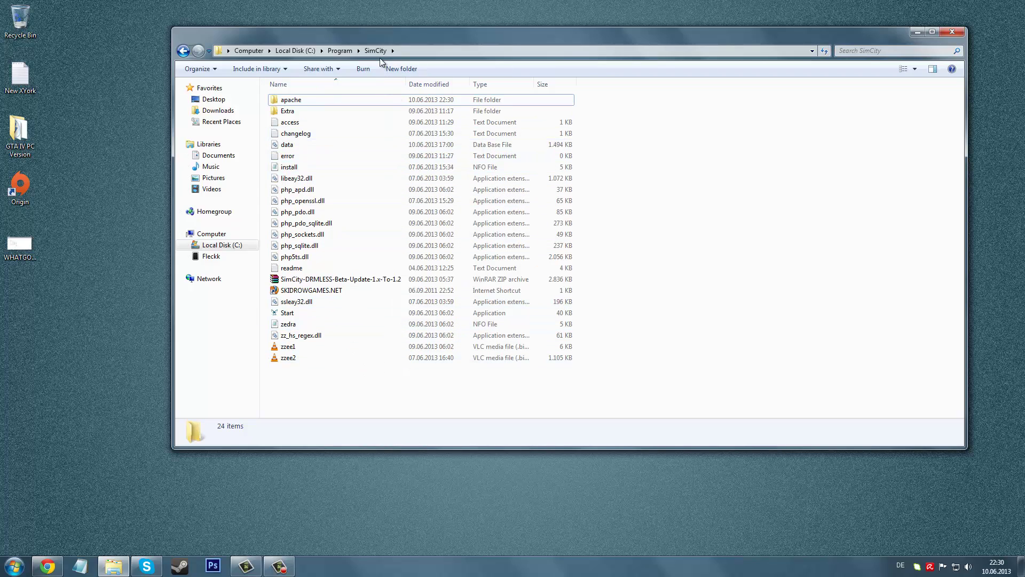
Step: Go up to Local Disk (C:) and back through Program into SimCity to review the folder's location
left_click(345, 51)
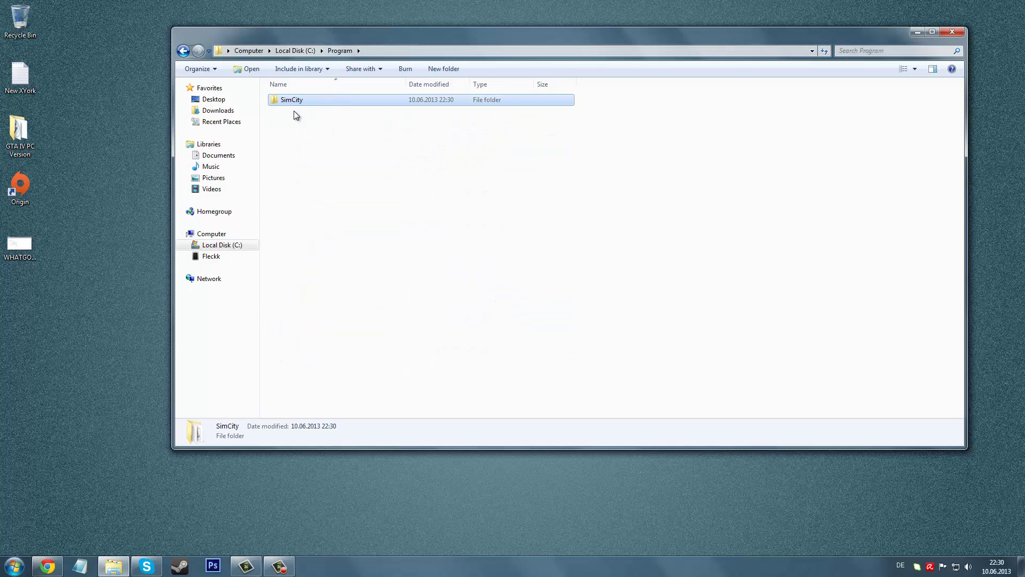
left_click(305, 50)
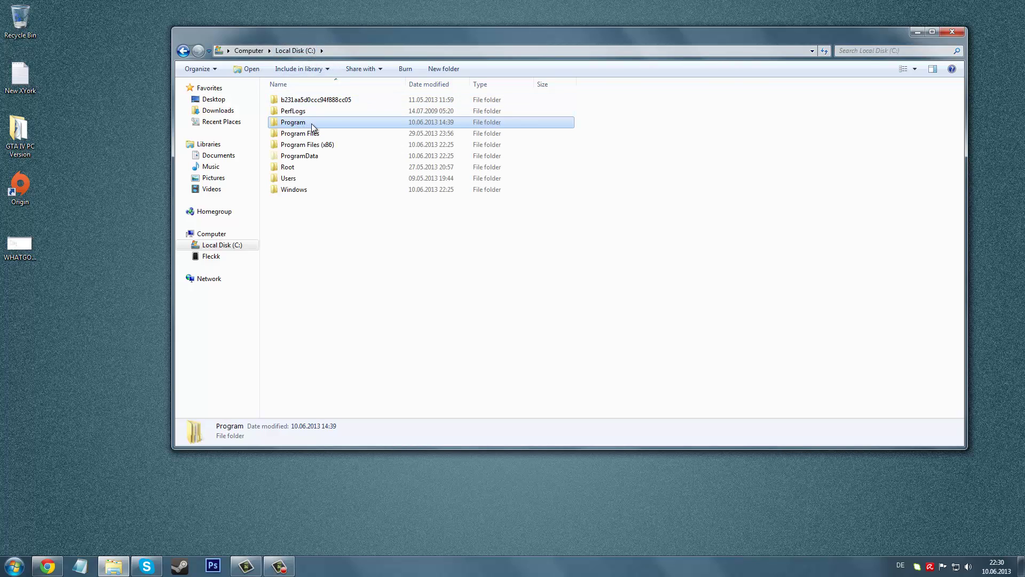
mouse_move(330, 122)
double_click(316, 126)
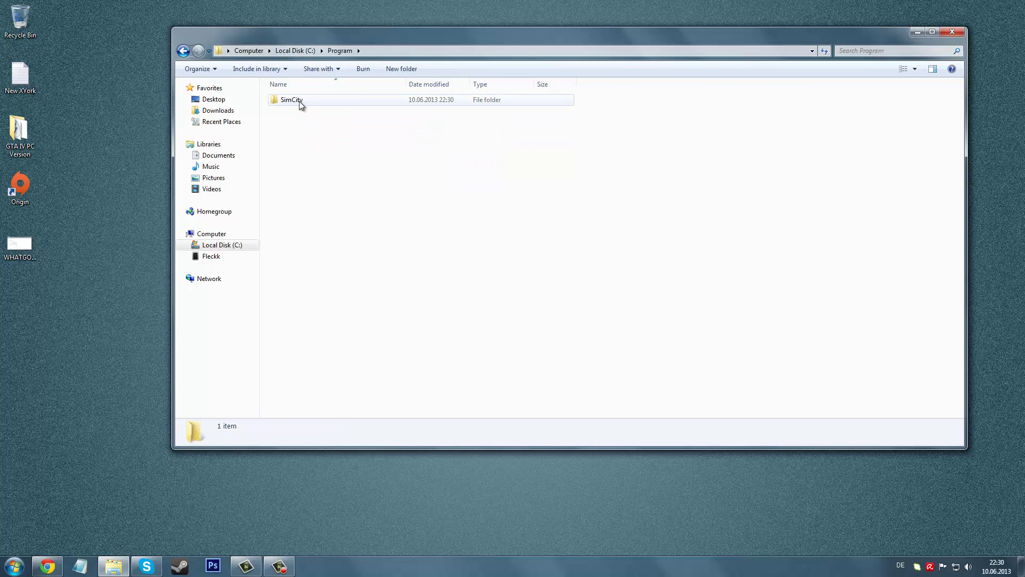
double_click(299, 101)
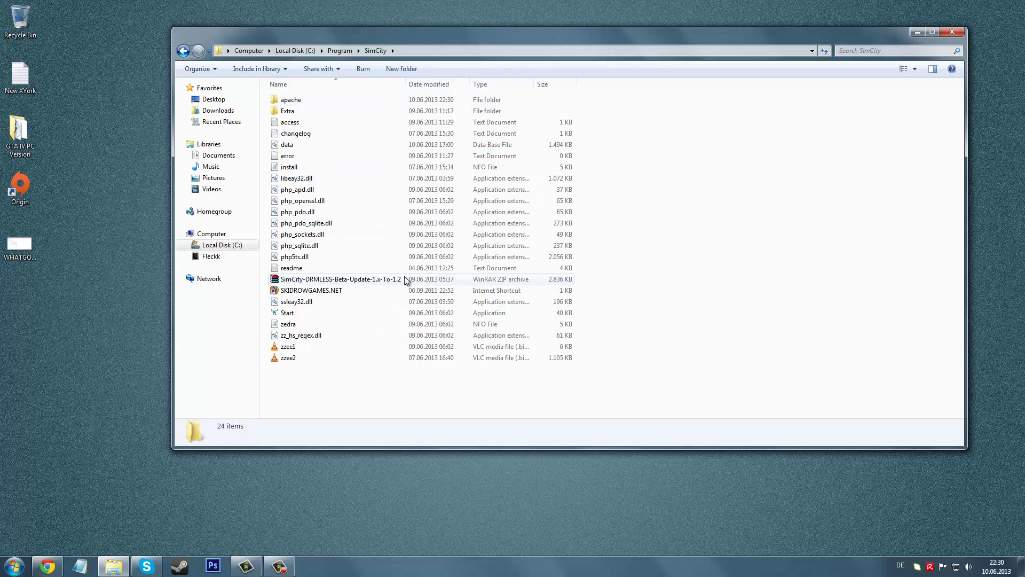
Step: Open the Electronic Arts, Inc CA certificate from the Extra folder
double_click(353, 107)
left_click_drag(395, 37, 319, 25)
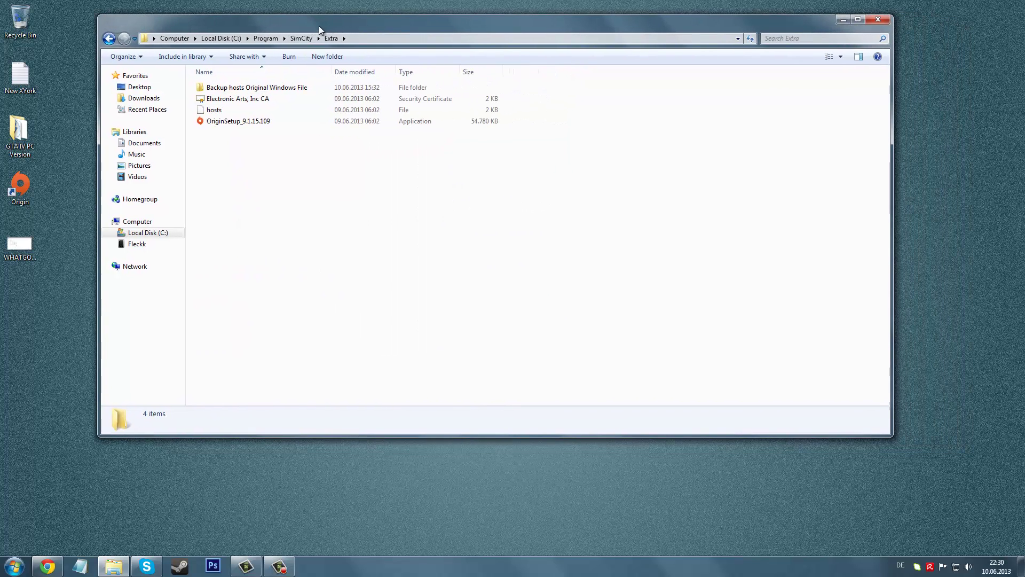
double_click(266, 100)
left_click_drag(151, 21, 447, 81)
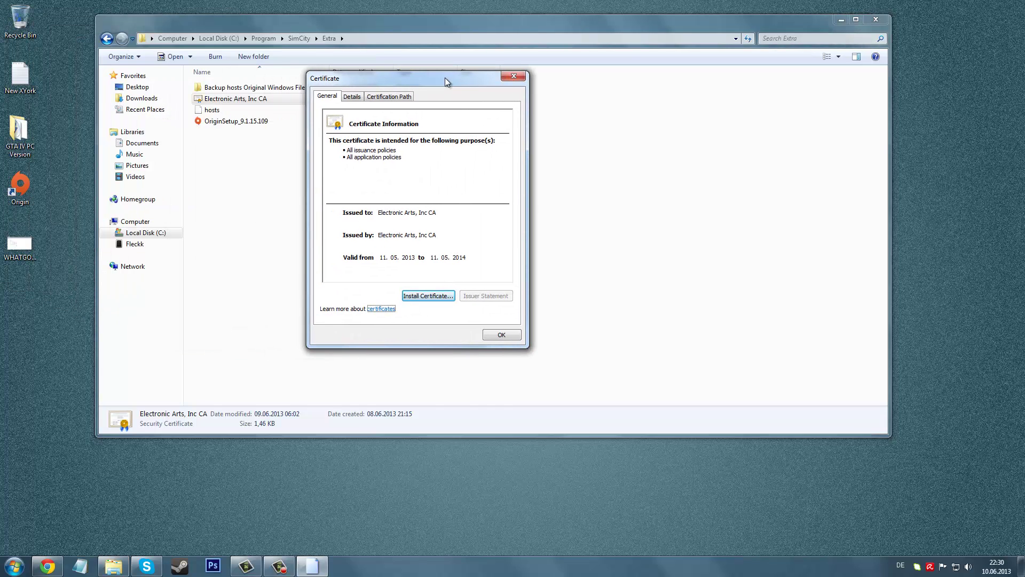
Step: Start installing the certificate and choose Trusted Root Certification Authorities as its certificate store
left_click(430, 296)
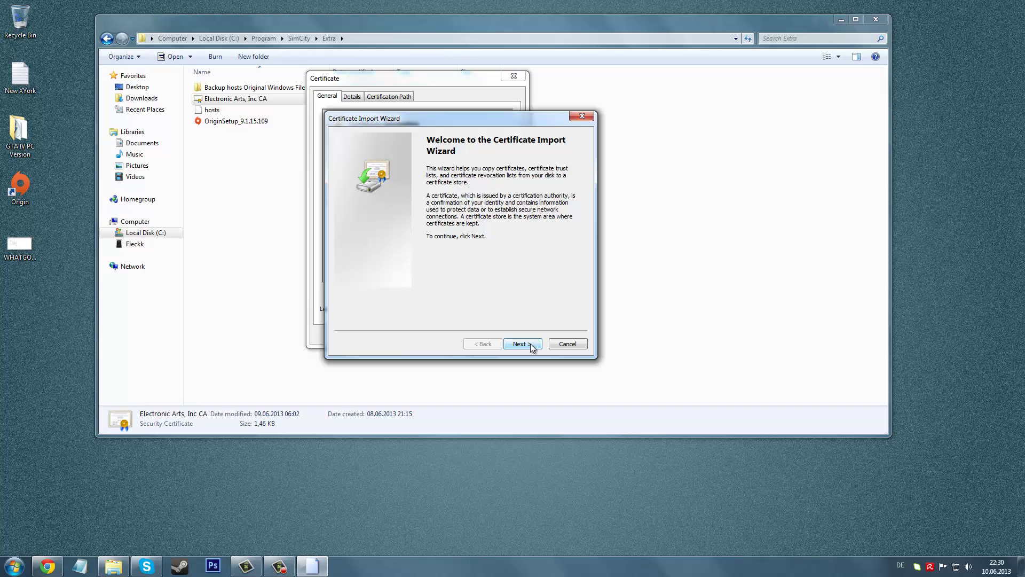
left_click(521, 344)
left_click(412, 213)
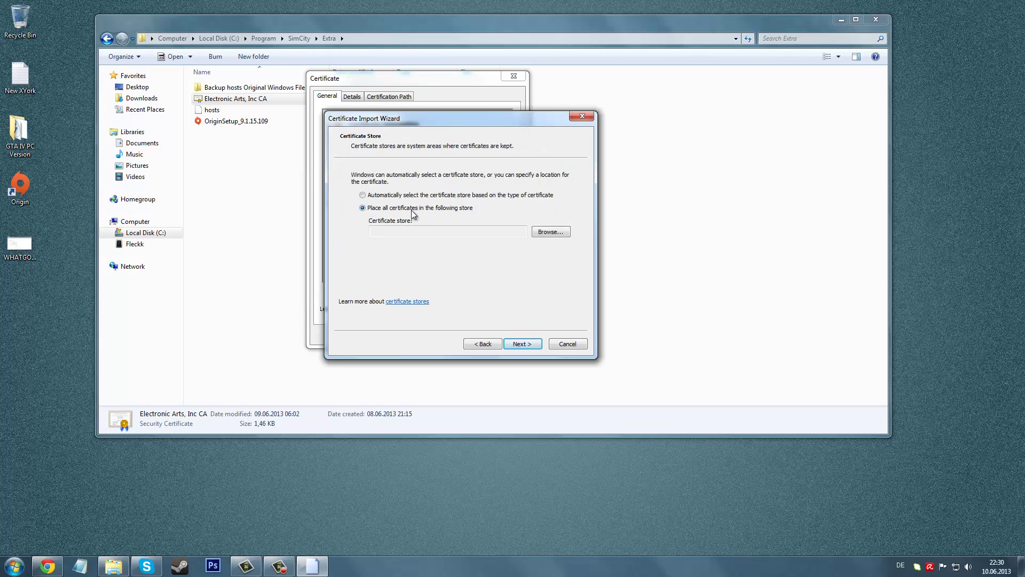
left_click(561, 235)
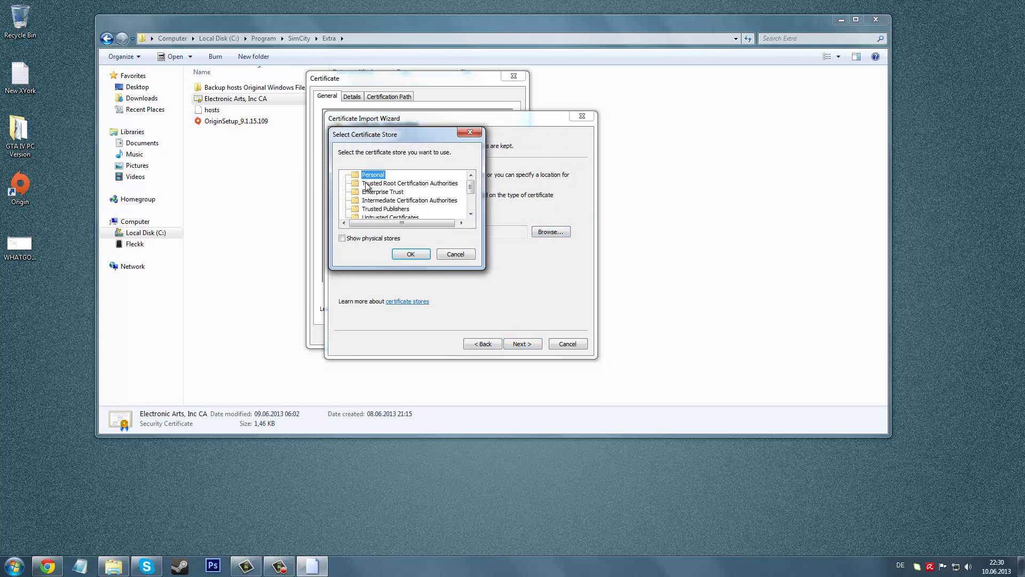
left_click(406, 184)
left_click(412, 253)
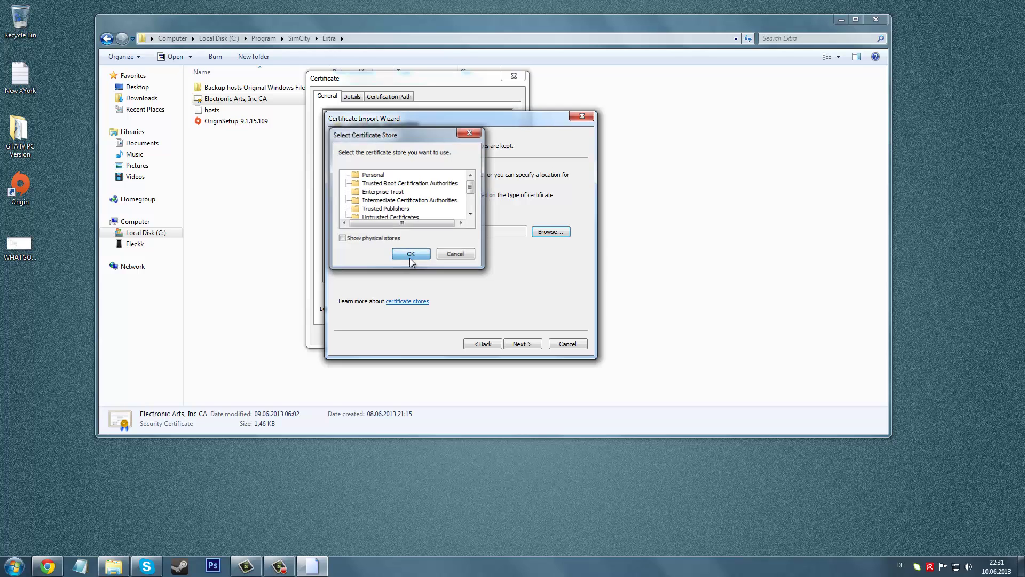
Step: Finish the certificate import and close the certificate
left_click(520, 344)
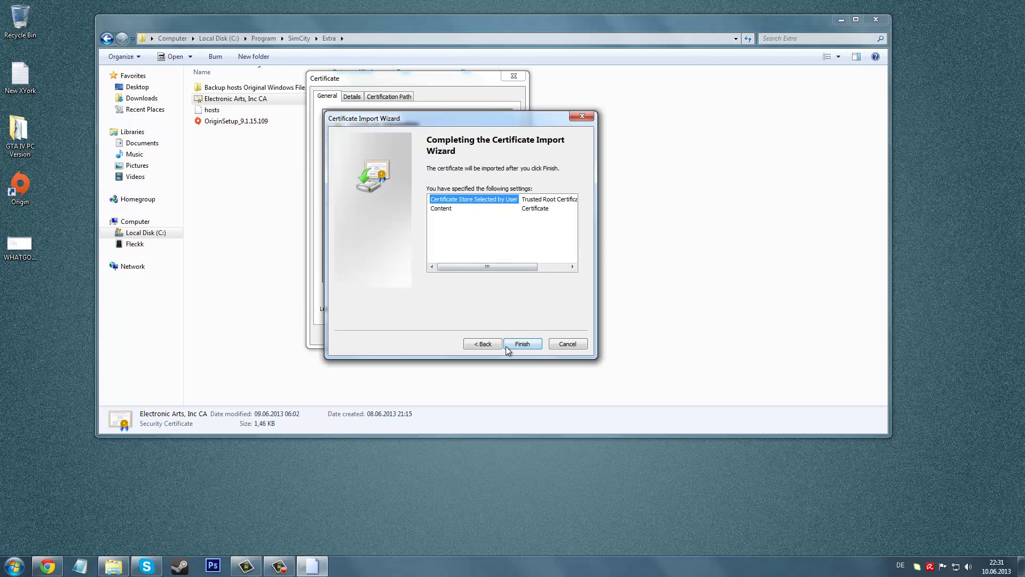
left_click(522, 344)
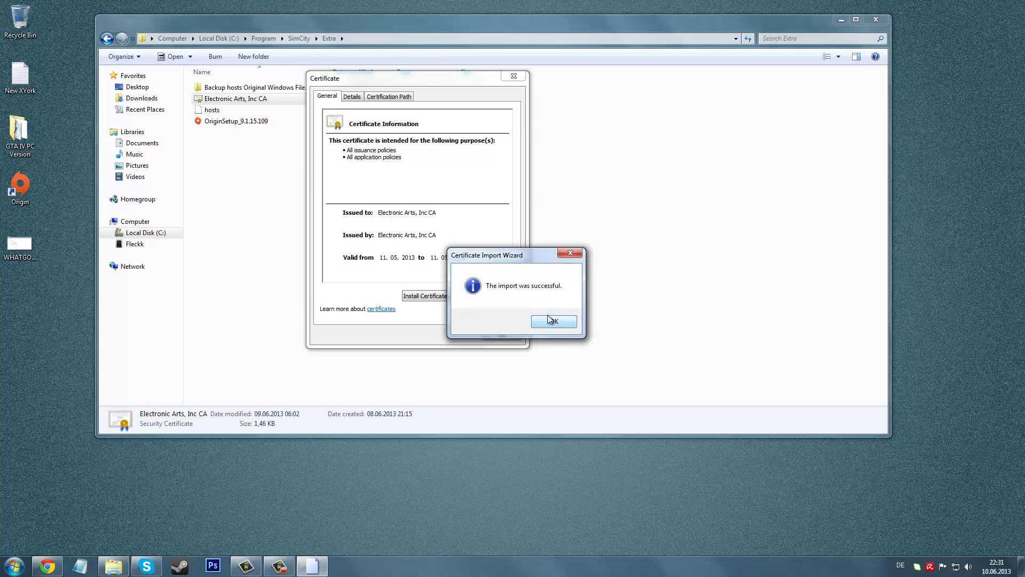
left_click_drag(522, 261, 623, 138)
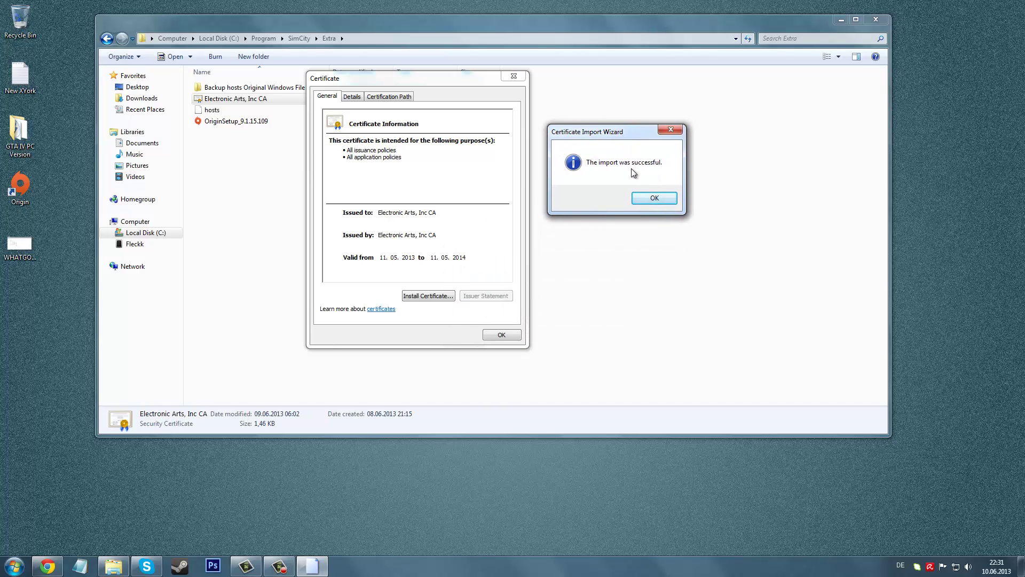
left_click(654, 199)
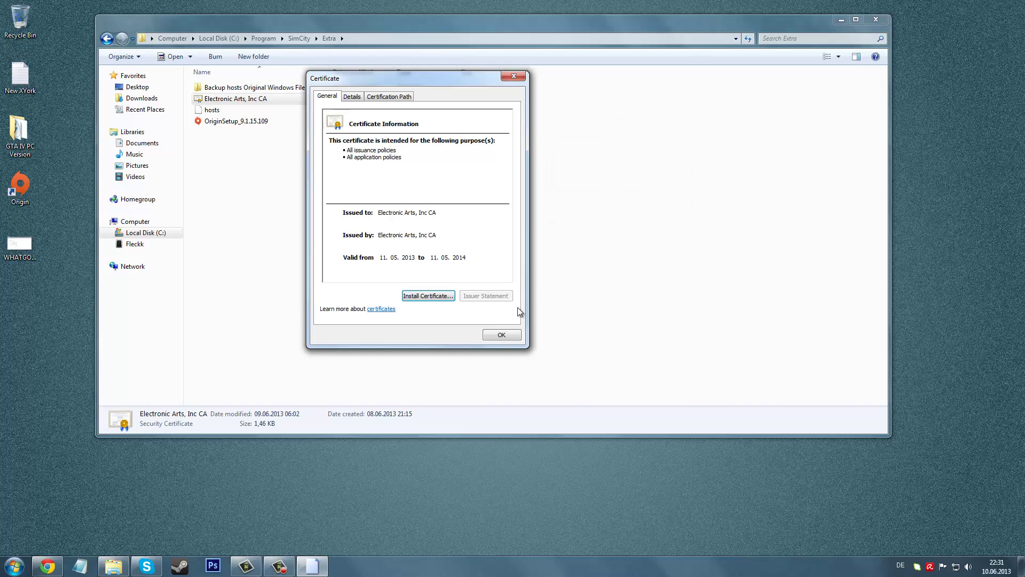
left_click(501, 335)
Step: Open C:\Windows\System32\drivers\etc in a second Explorer window beside the Extra folder
left_click_drag(331, 25, 287, 12)
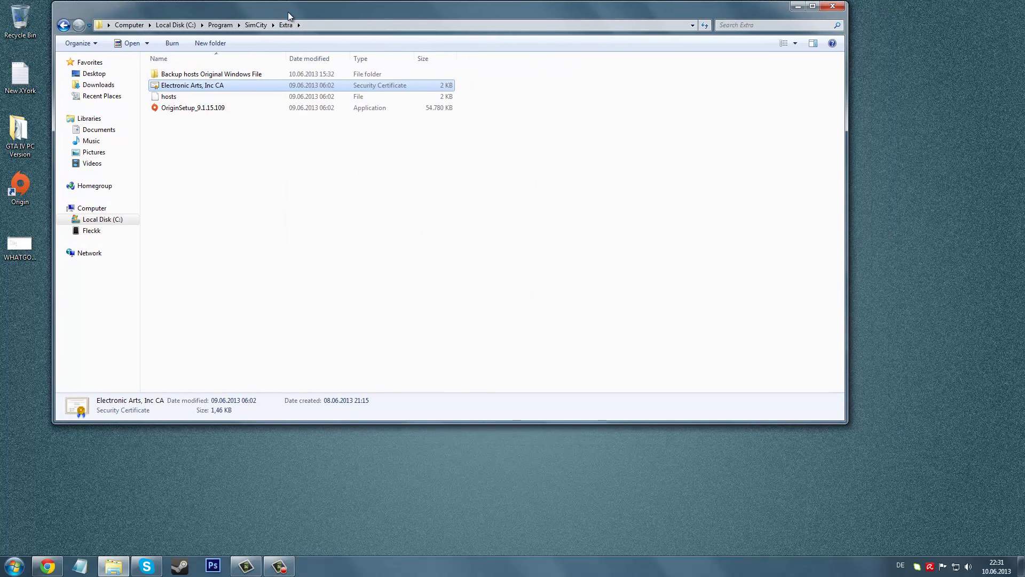
left_click(14, 566)
left_click(179, 283)
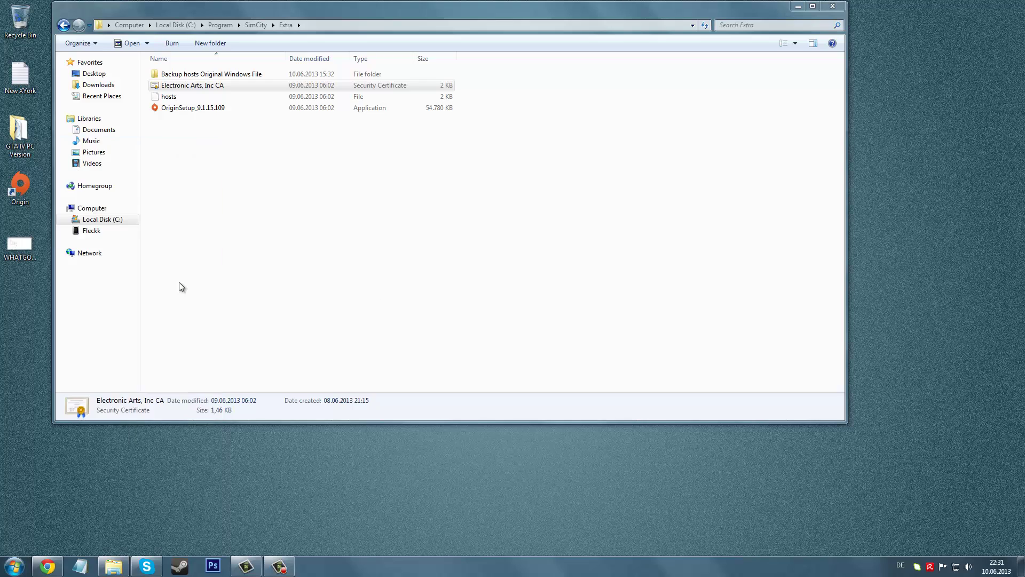
double_click(213, 93)
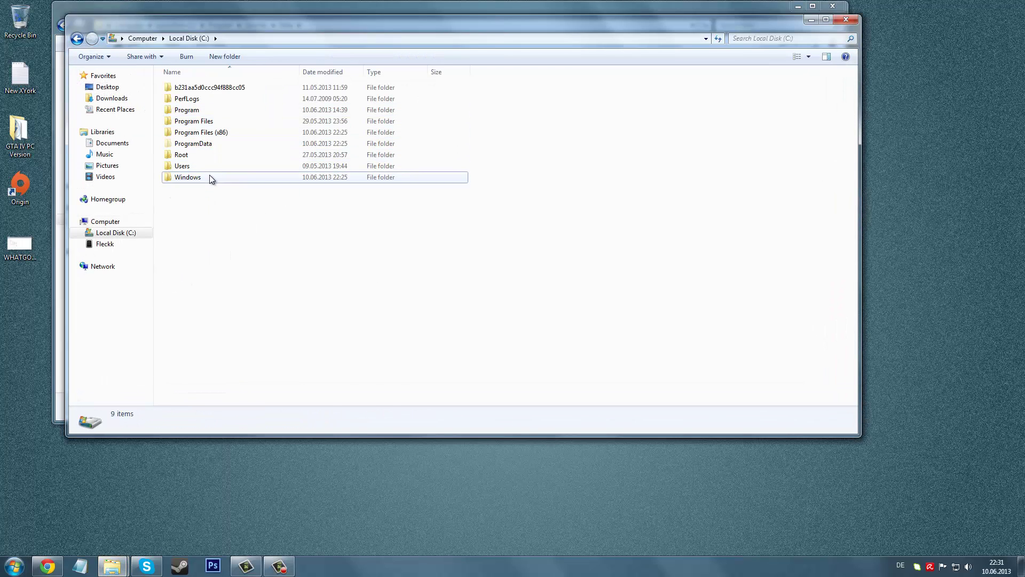
double_click(209, 177)
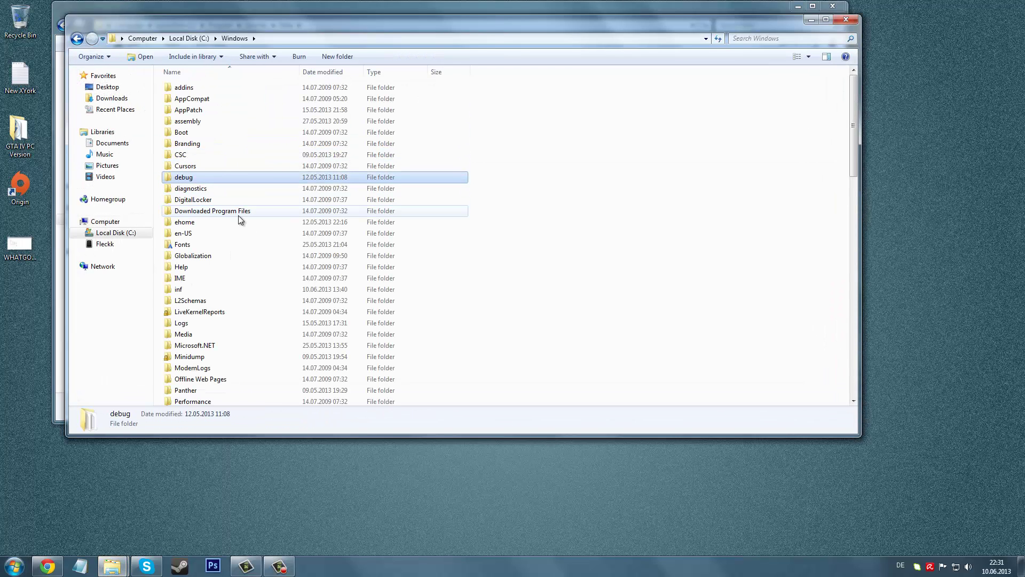
key("s")
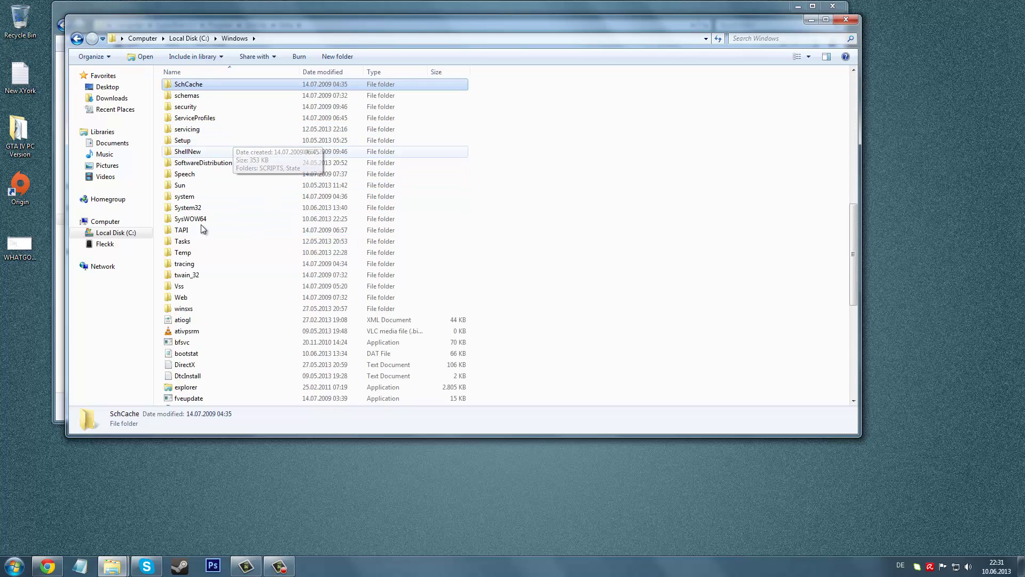
double_click(218, 207)
key("d")
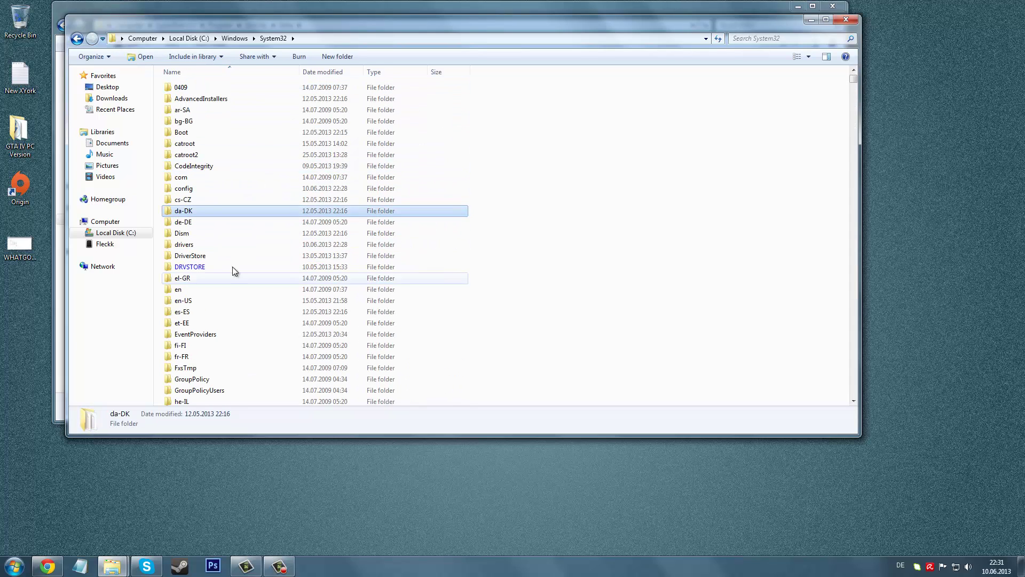
double_click(226, 245)
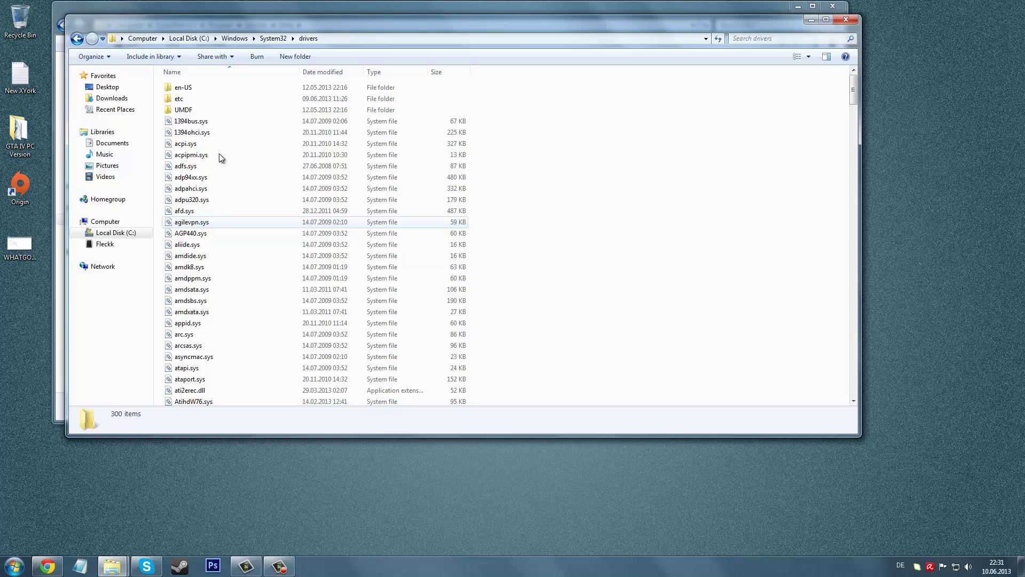
double_click(212, 103)
left_click_drag(364, 29, 1024, 0)
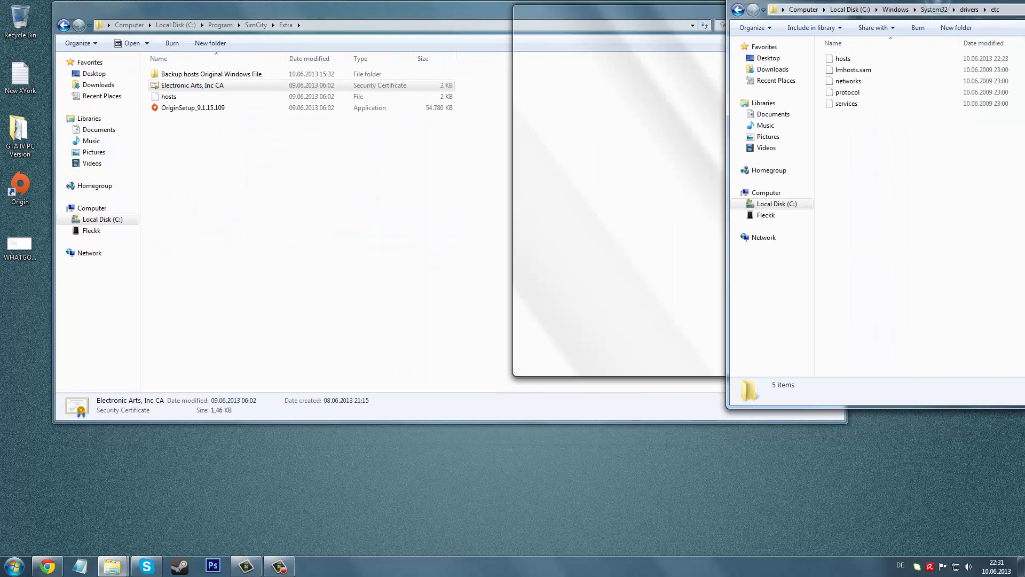
Step: Look at the hosts file in etc and the contents of Extra's Backup hosts Original Windows File folder
left_click(648, 72)
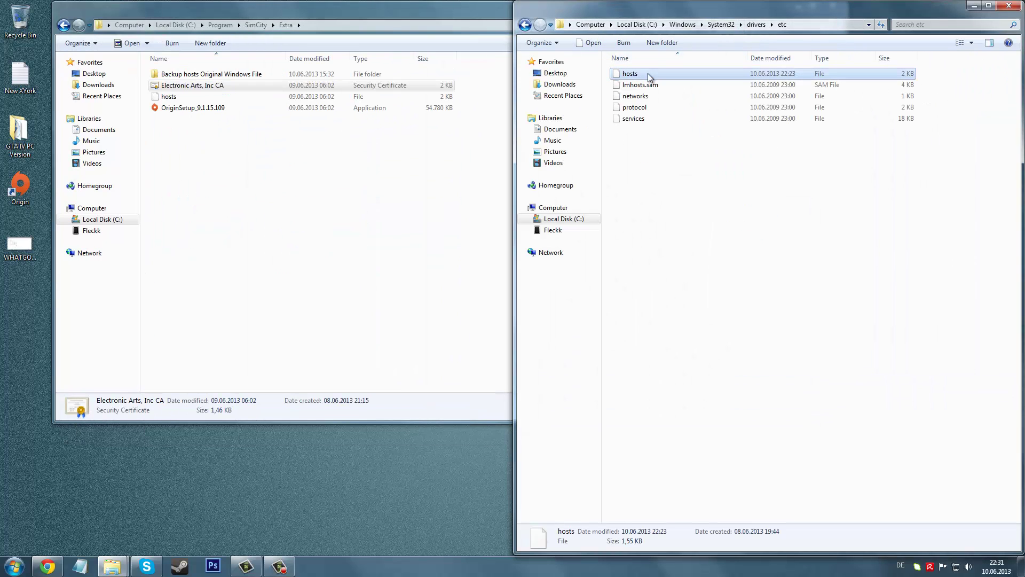
left_click(495, 126)
double_click(192, 74)
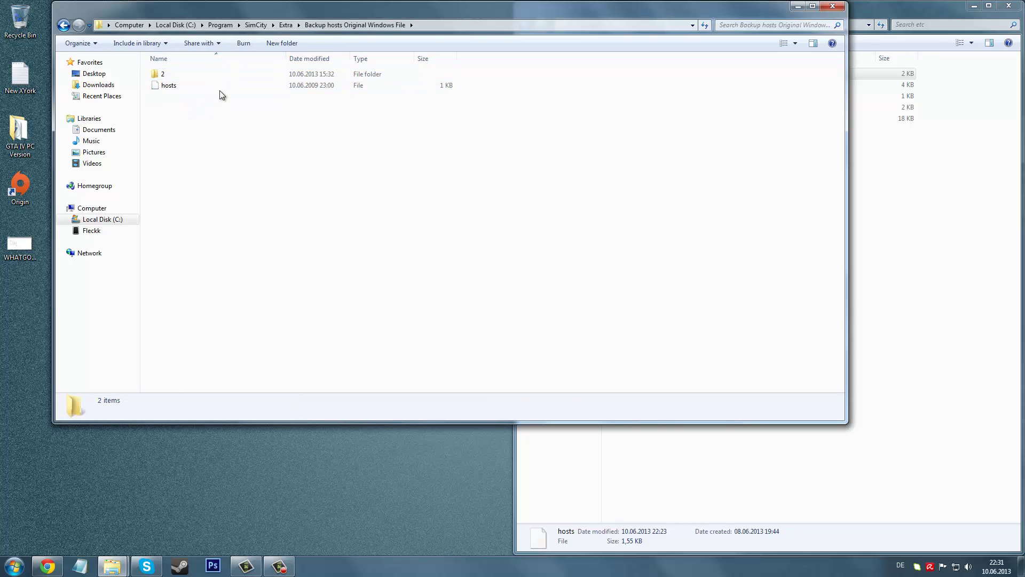
key("BackSpace")
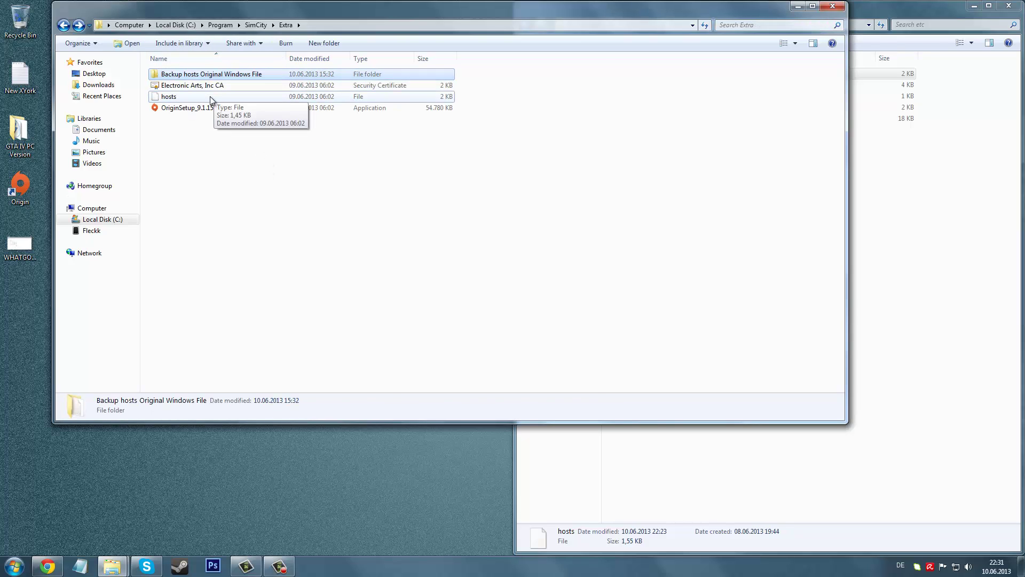
Step: Copy the hosts file from the Extra folder into the etc folder, replacing the existing hosts file
left_click(210, 96)
left_click(850, 202)
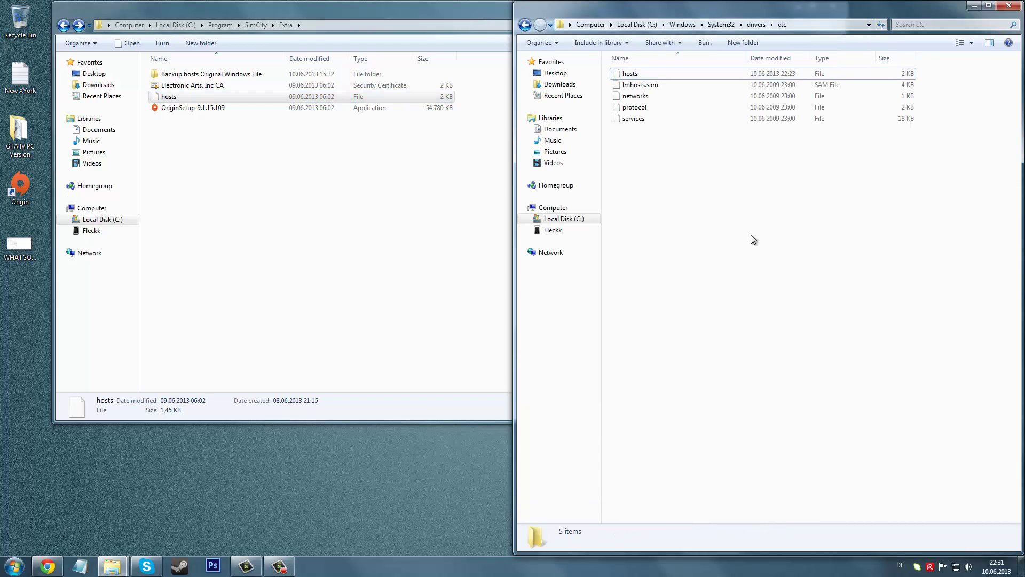
key("ctrl+v")
left_click(490, 243)
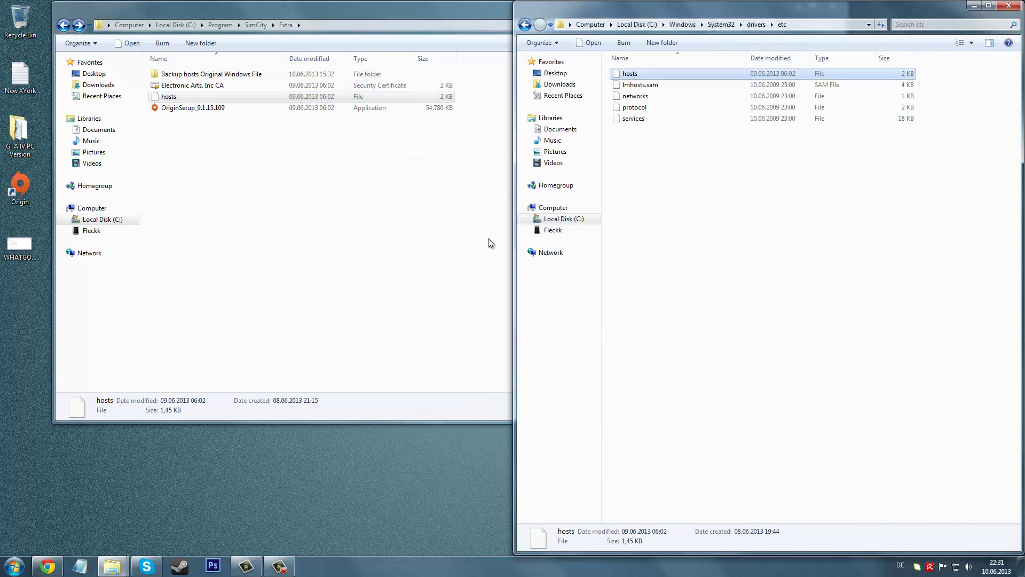
Step: Close the etc folder window and run OriginSetup_9.1.15.109 from the Extra folder, agreeing to re-install Origin
left_click(1007, 7)
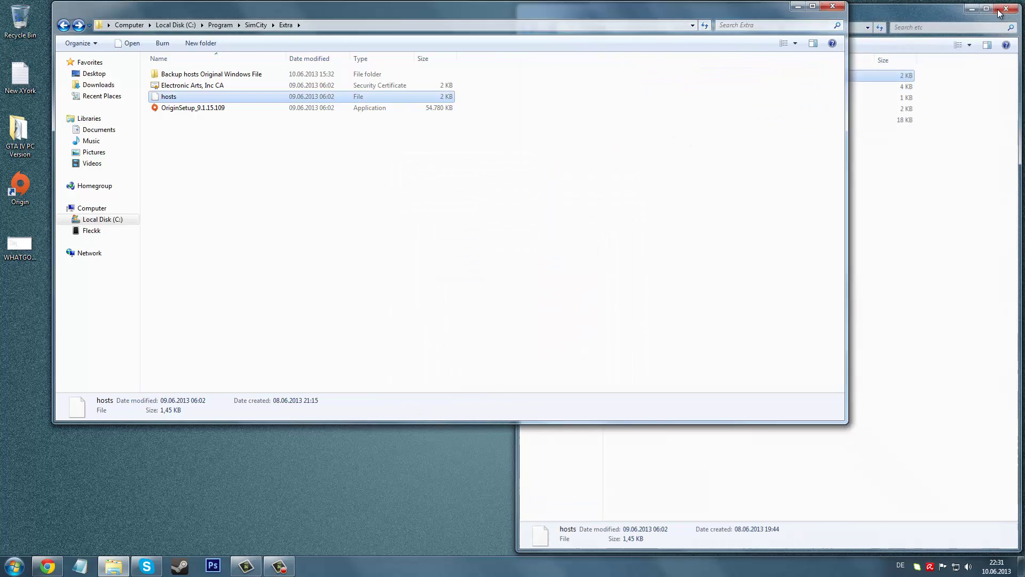
left_click(209, 110)
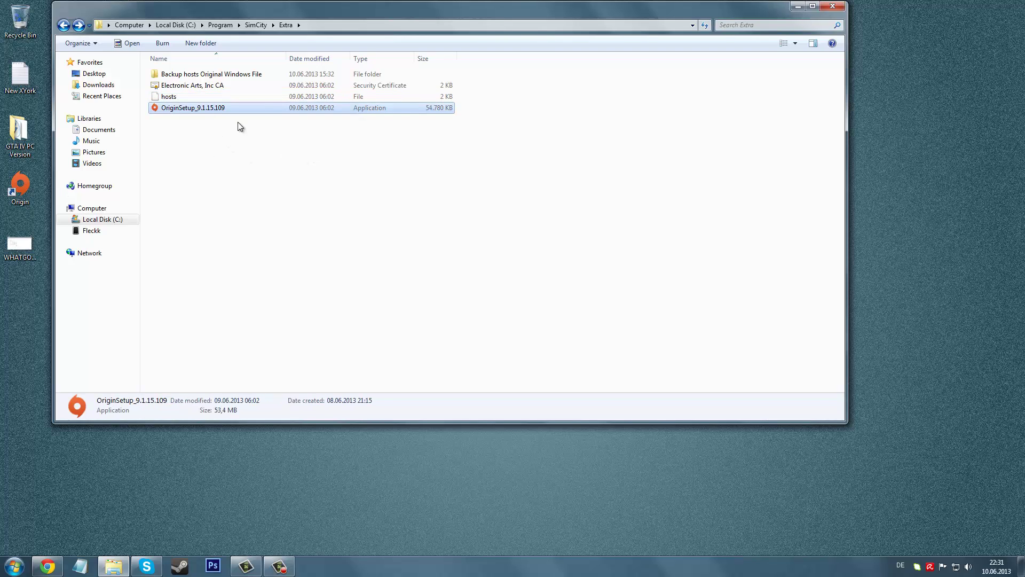
key("super")
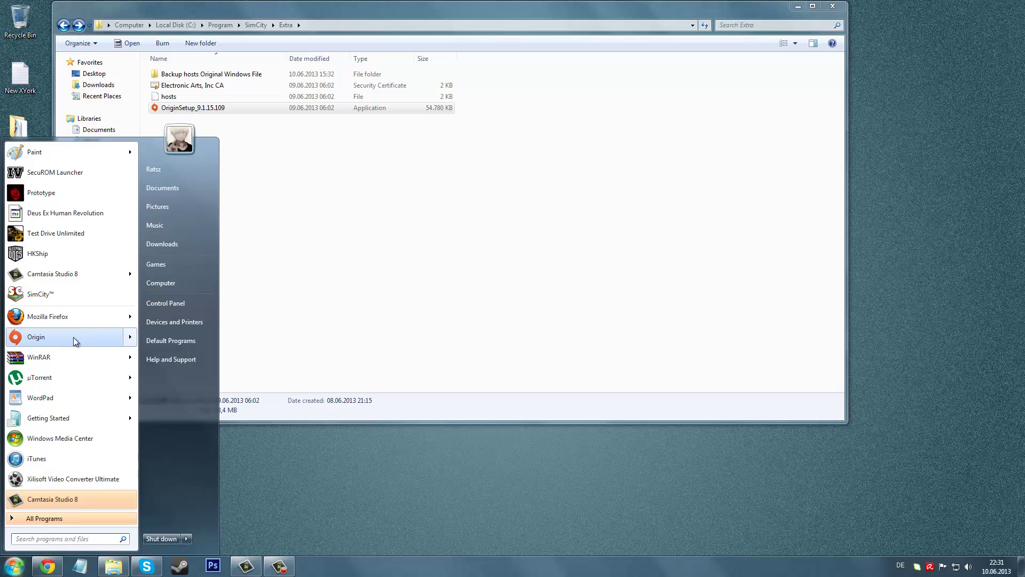
left_click(425, 197)
double_click(348, 109)
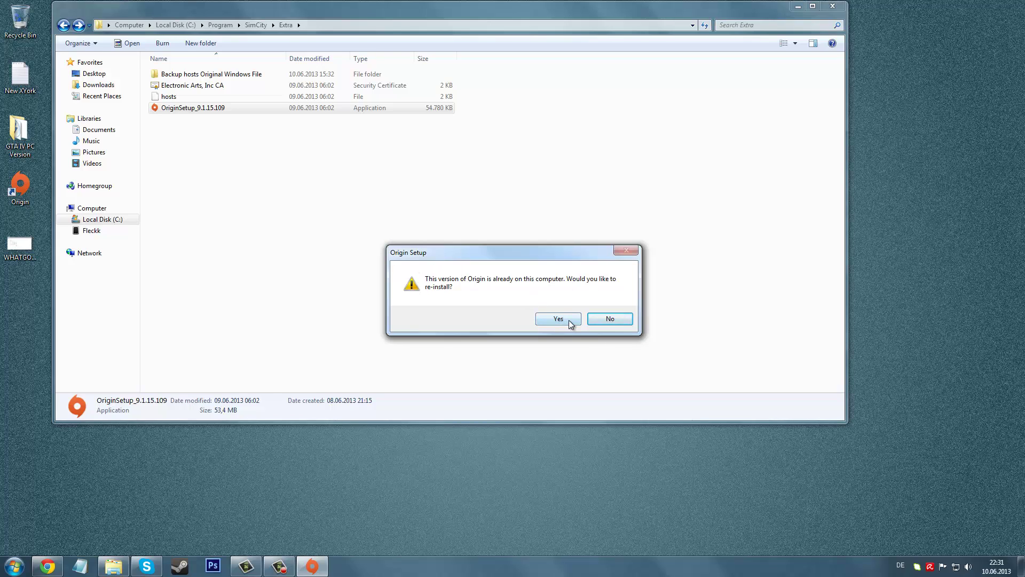
left_click(559, 319)
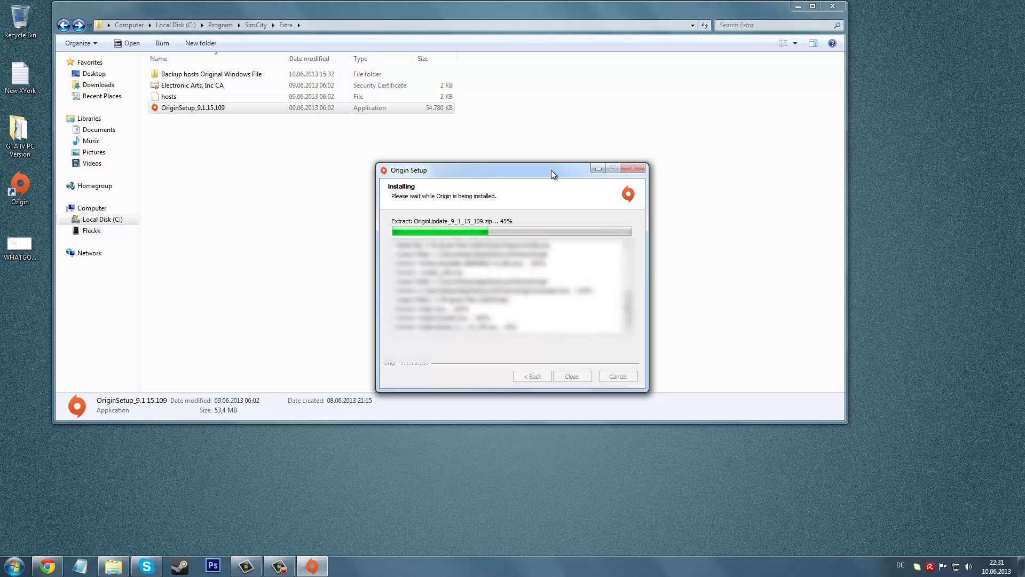
Step: Move the Origin Setup window out of the way and go up to the SimCity folder
left_click_drag(551, 170, 593, 383)
left_click(449, 211)
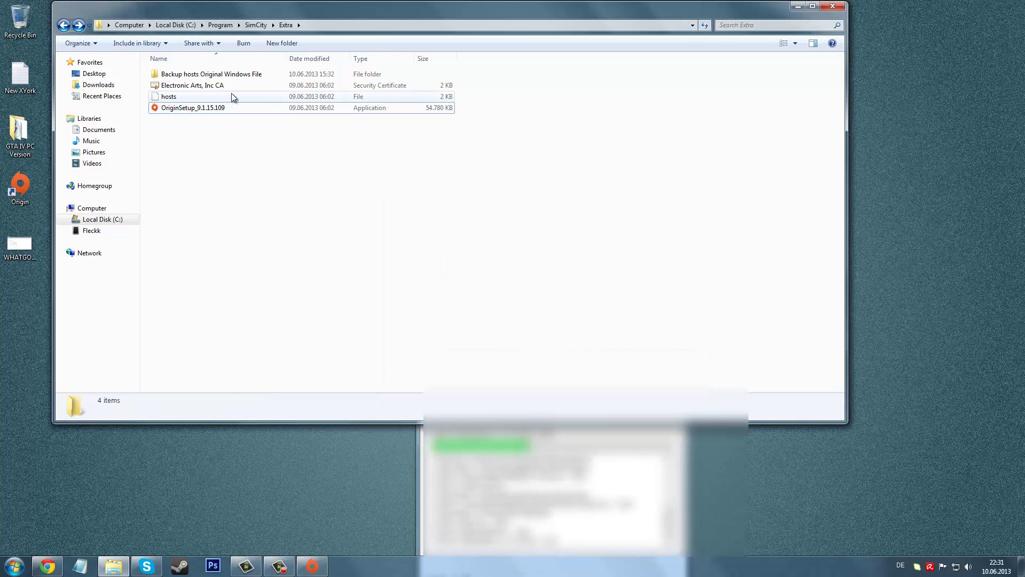
left_click(256, 25)
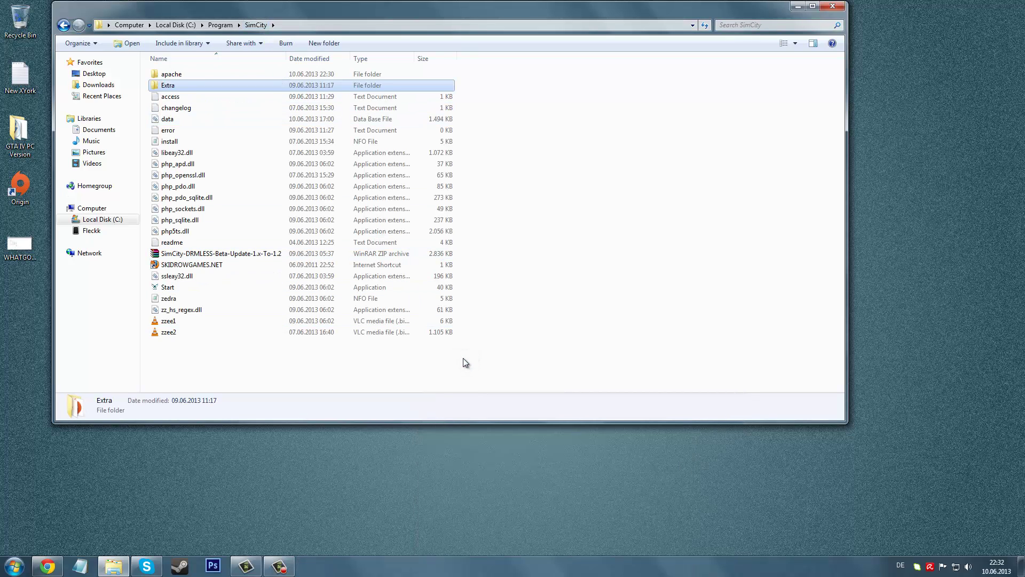
left_click(463, 359)
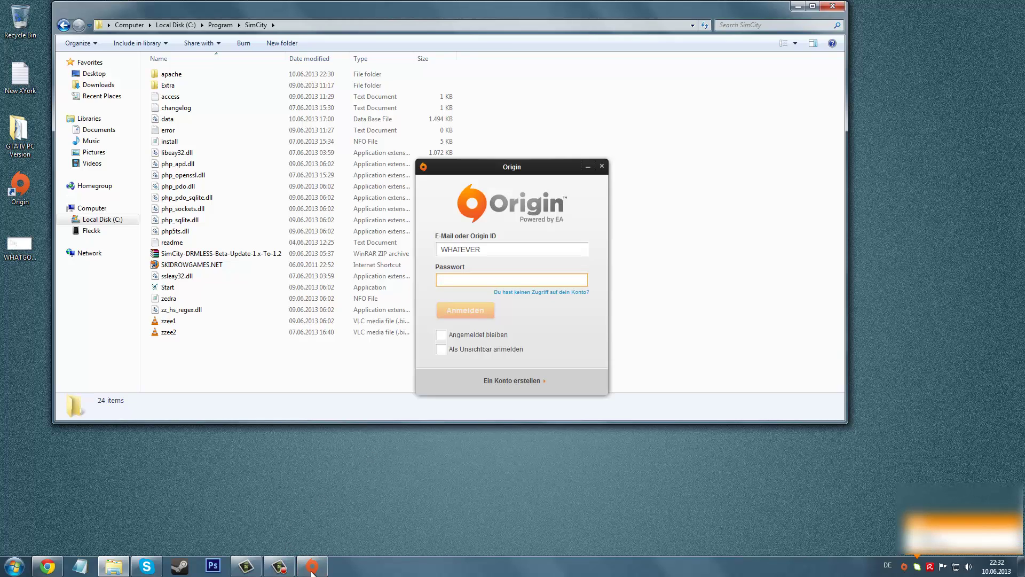
Step: Quit Skype and move the Origin login window clear of the SimCity folder's file list
left_click_drag(499, 170, 569, 134)
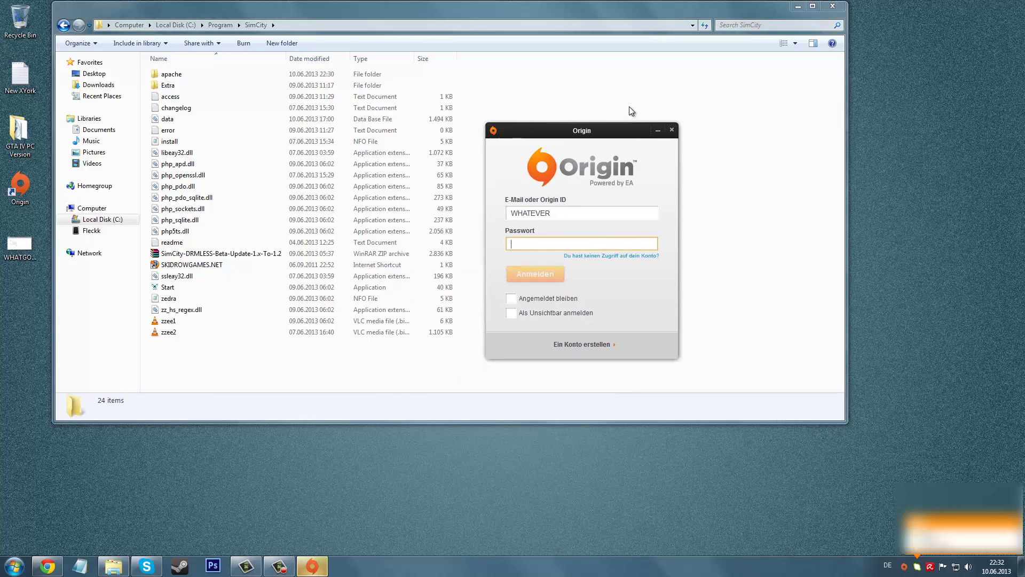
left_click_drag(629, 107, 739, 54)
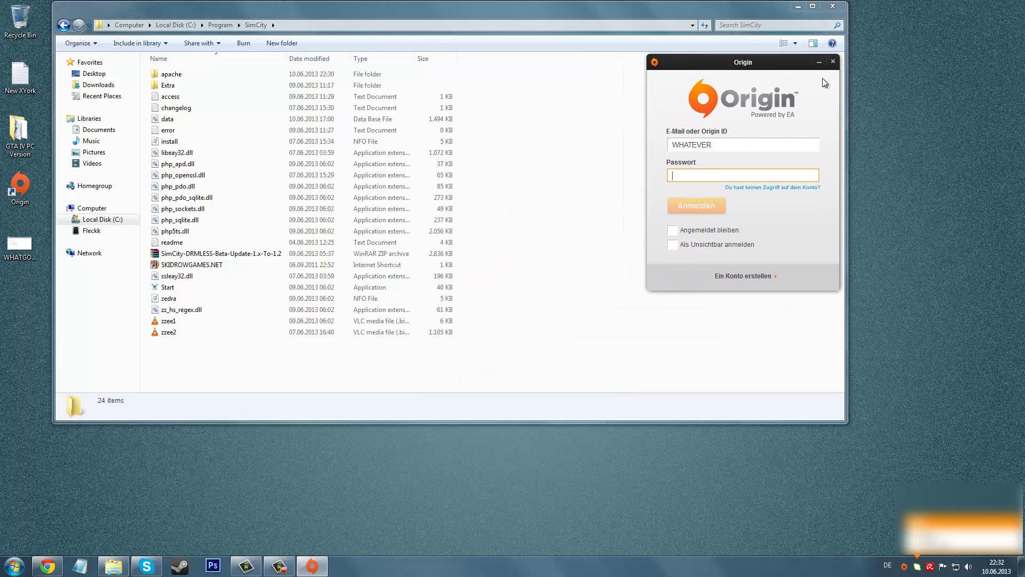
right_click(917, 568)
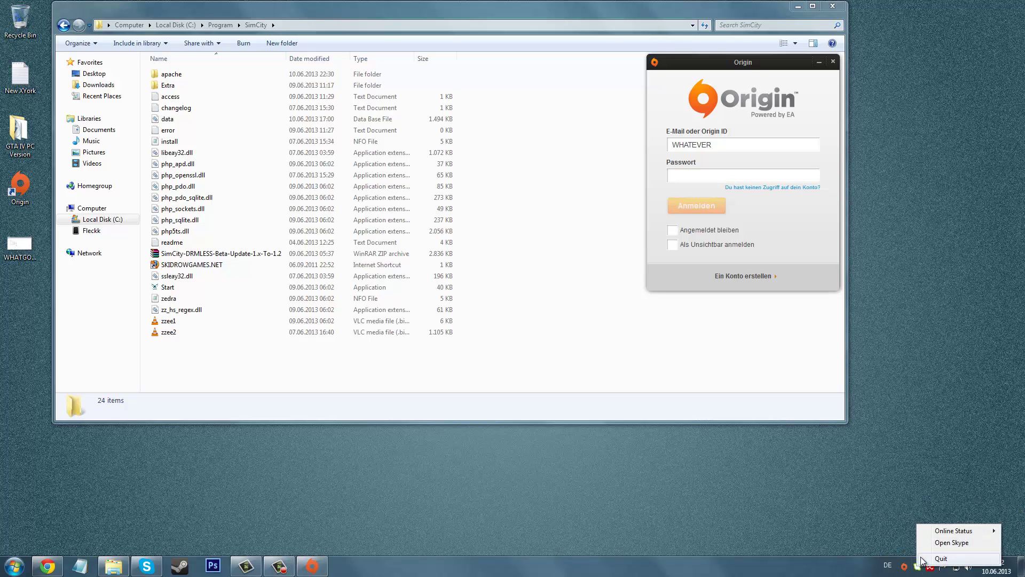
key("Escape")
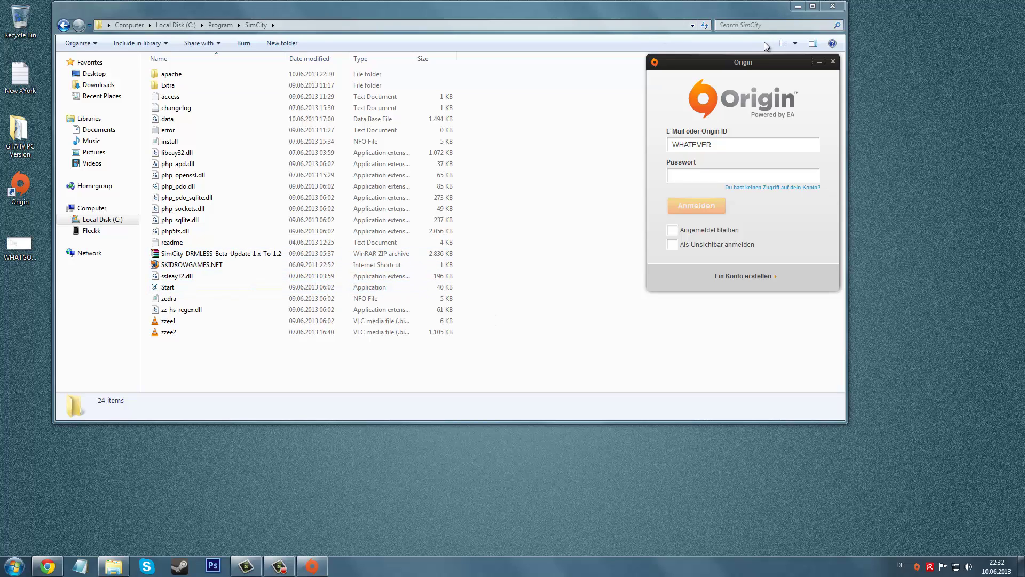
left_click_drag(741, 71, 908, 74)
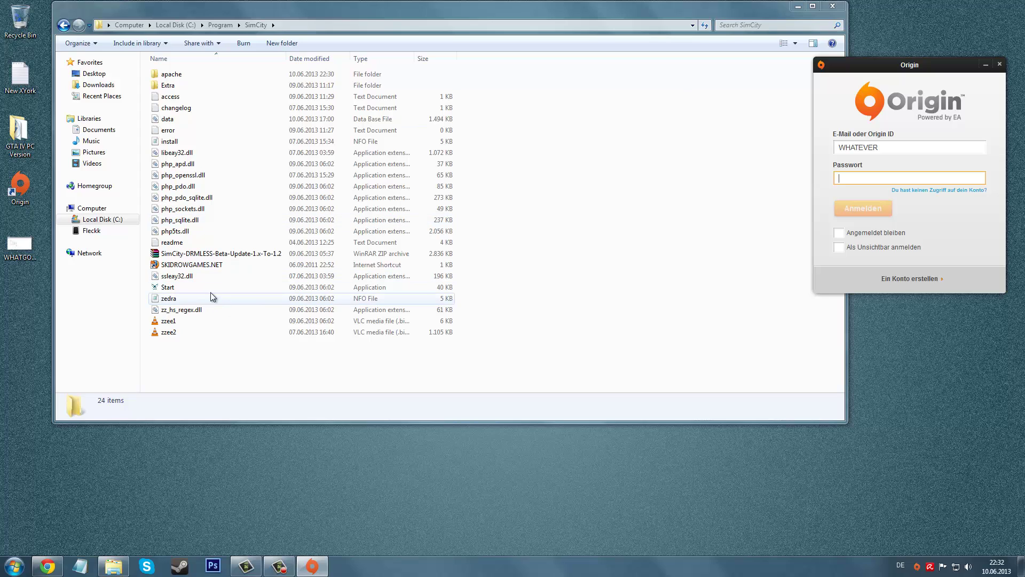
Step: Launch the Start application from the SimCity folder, minimise the folder window and review the status of ports 8001, 80 and 443
double_click(194, 288)
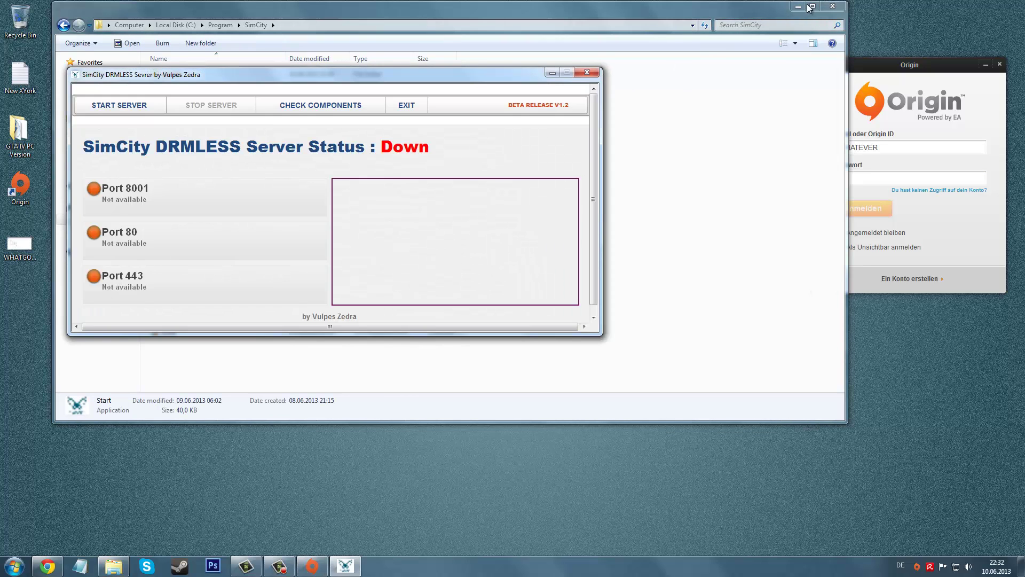
left_click(797, 6)
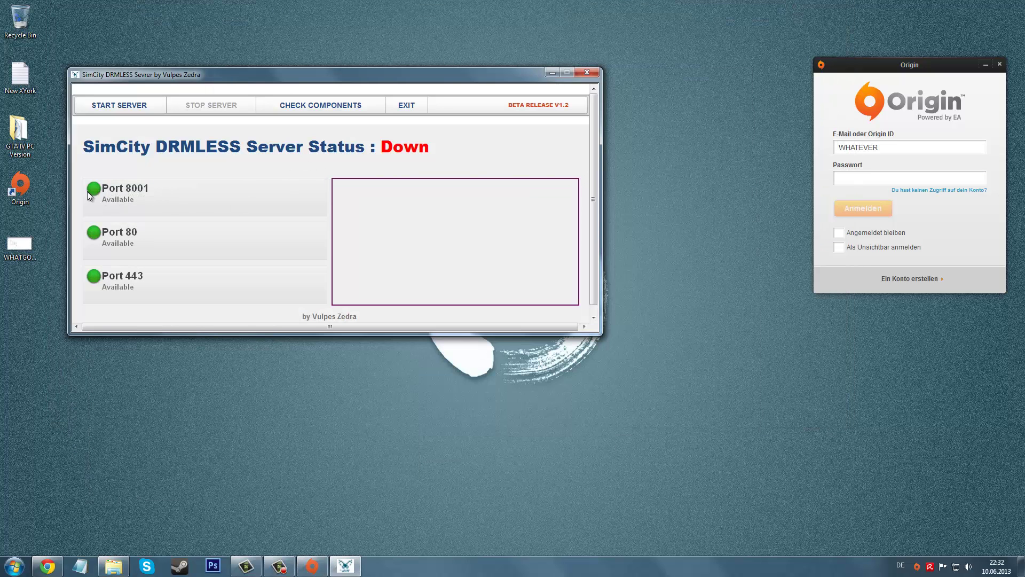
left_click_drag(131, 188, 165, 248)
left_click(124, 284)
Step: Start the DRMLESS server, stop it again and run the component check while it is down
left_click(129, 107)
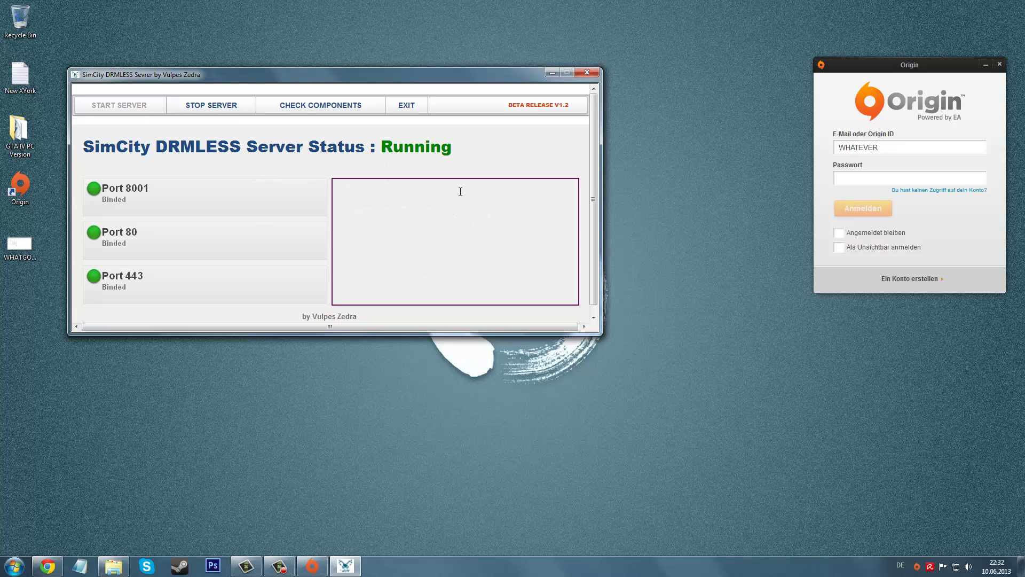
left_click_drag(342, 192, 497, 192)
left_click(498, 192)
left_click(200, 105)
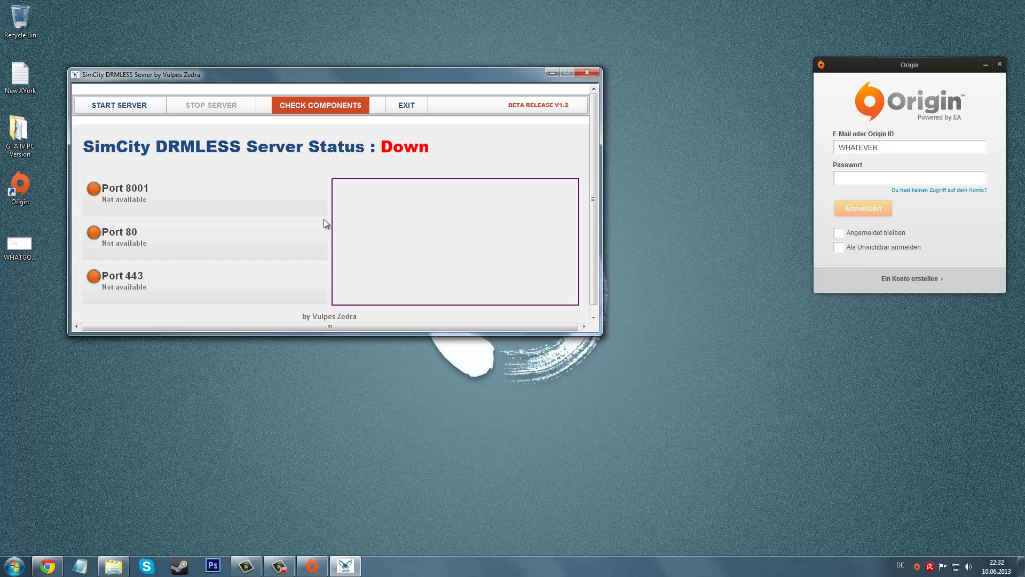
left_click(320, 106)
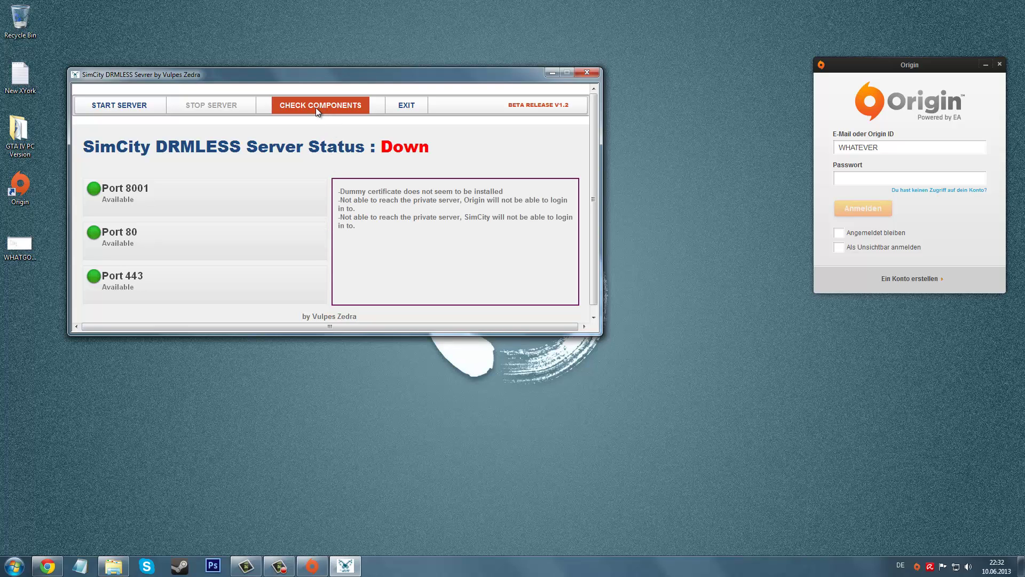
Step: Start the DRMLESS server again and review the component check message
left_click(132, 107)
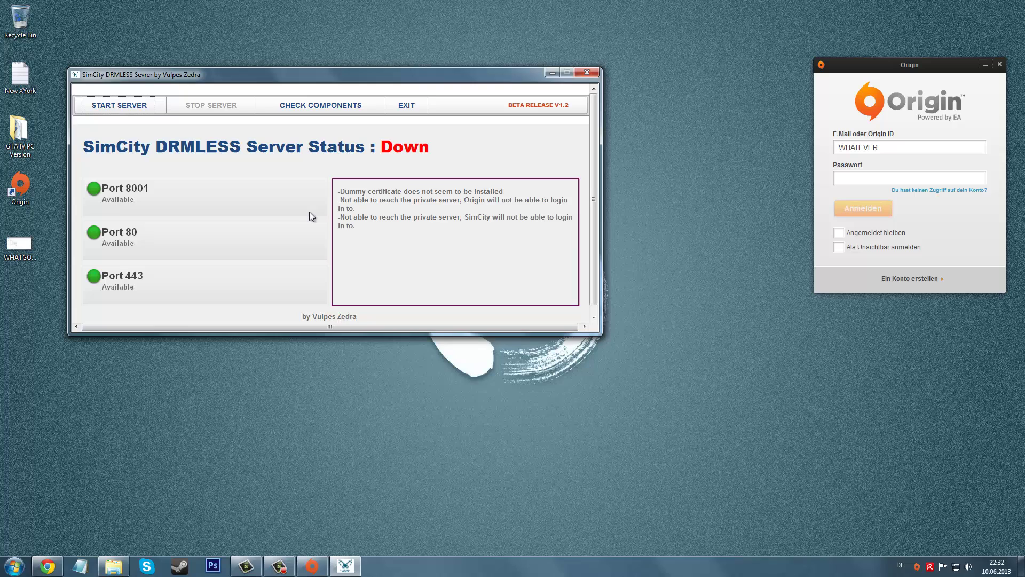
left_click(120, 108)
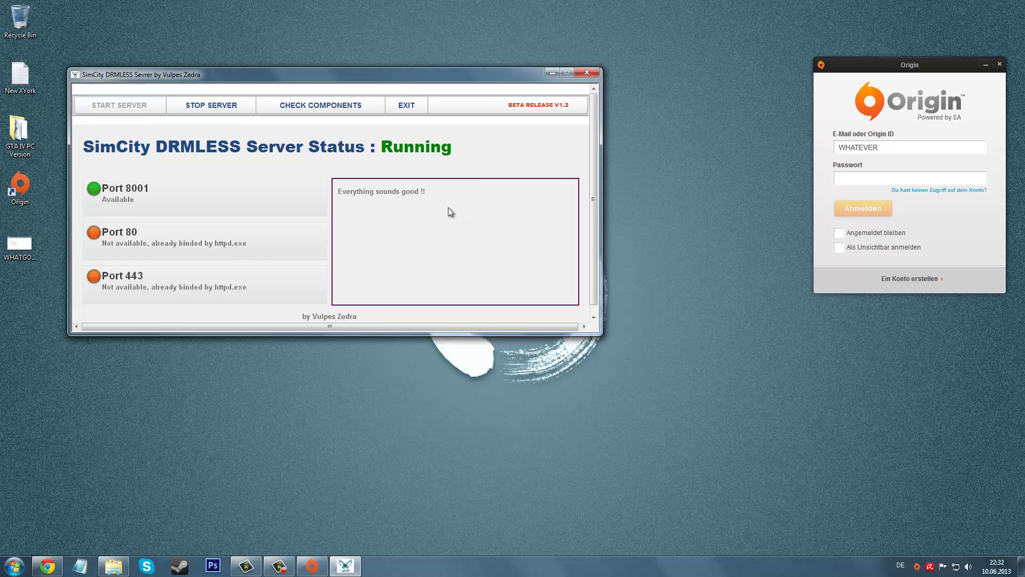
left_click_drag(383, 194, 430, 198)
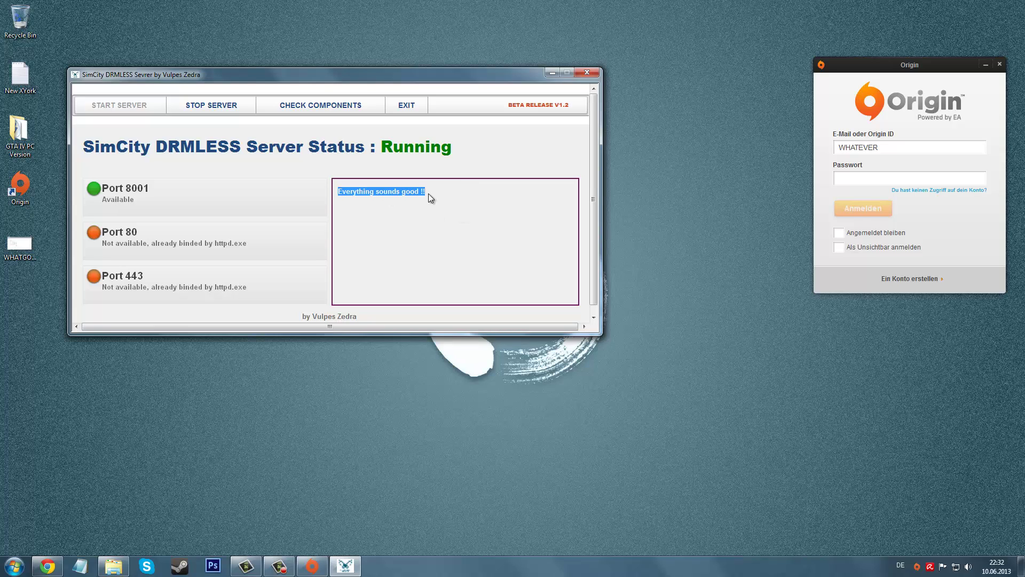
Step: Log in to Origin with the Origin ID already filled in, entering the account password
left_click(890, 177)
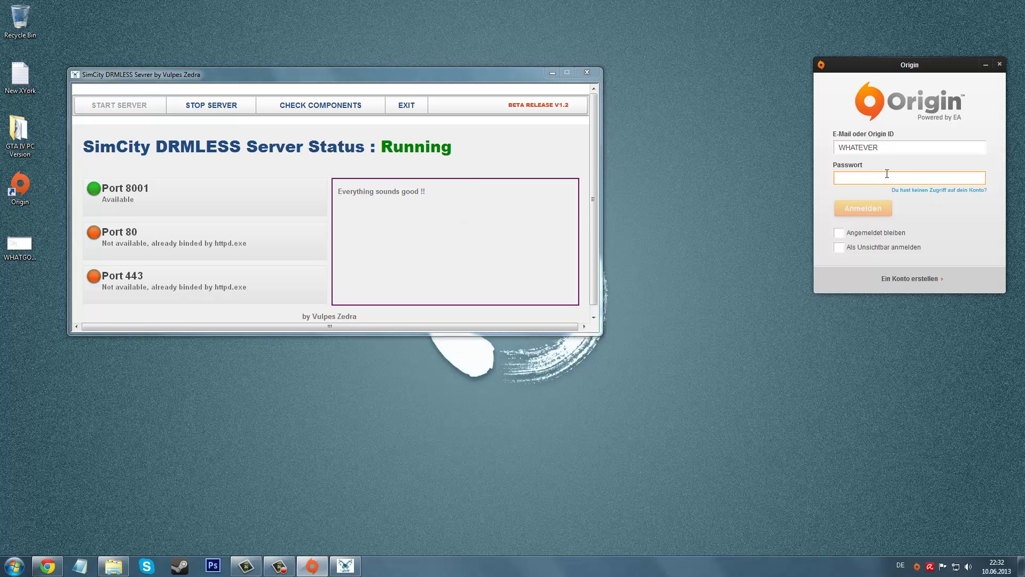
key("shift+Tab")
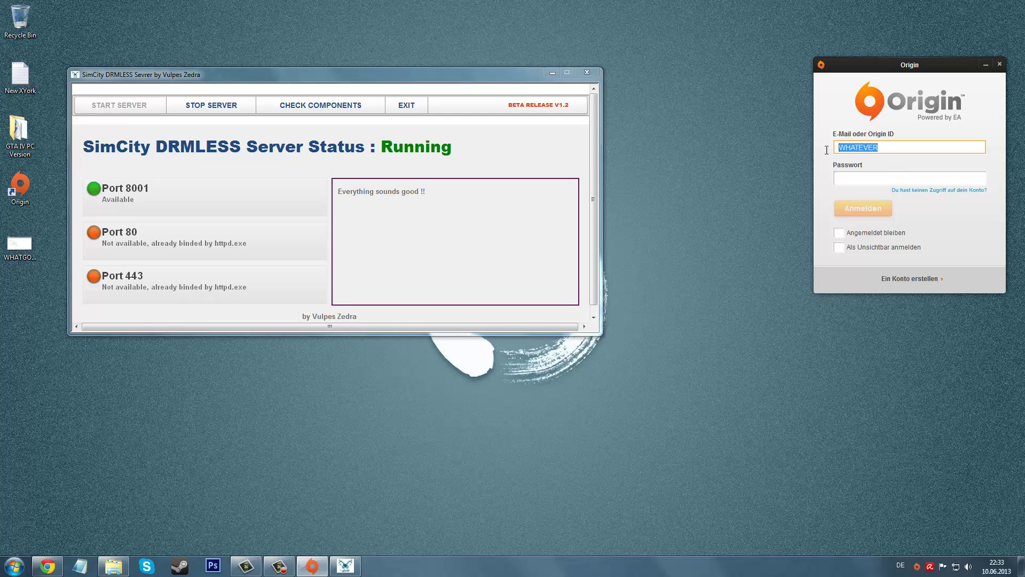
left_click(862, 178)
type("******")
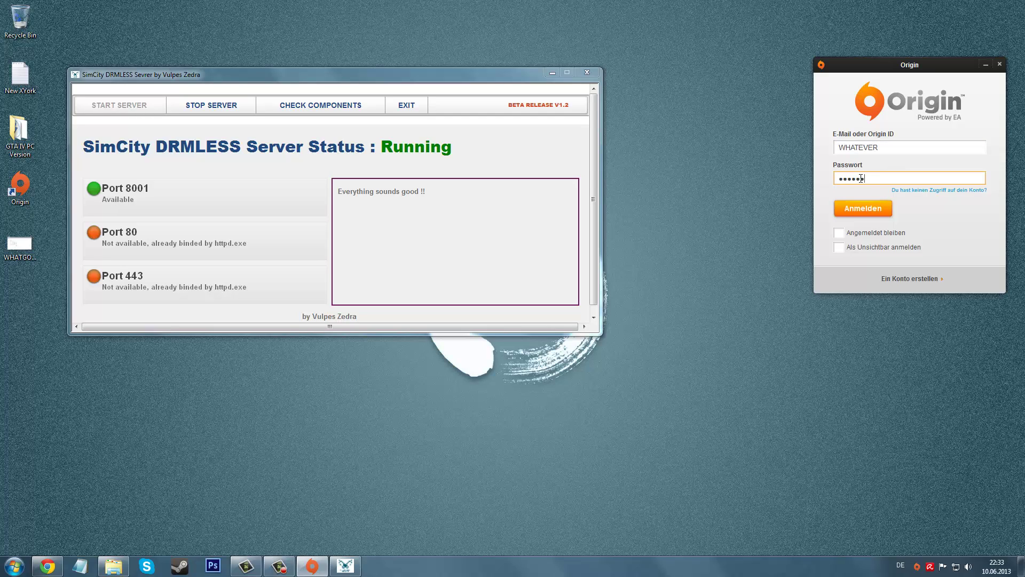
left_click(867, 211)
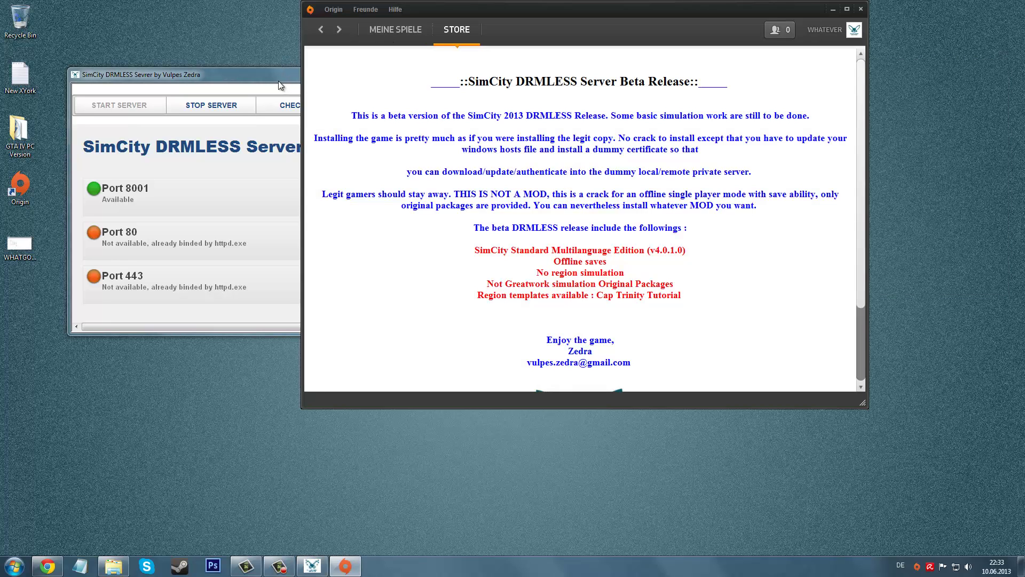
Step: Minimise the DRMLESS server window and review the beta release feature list in Origin's store
left_click(283, 86)
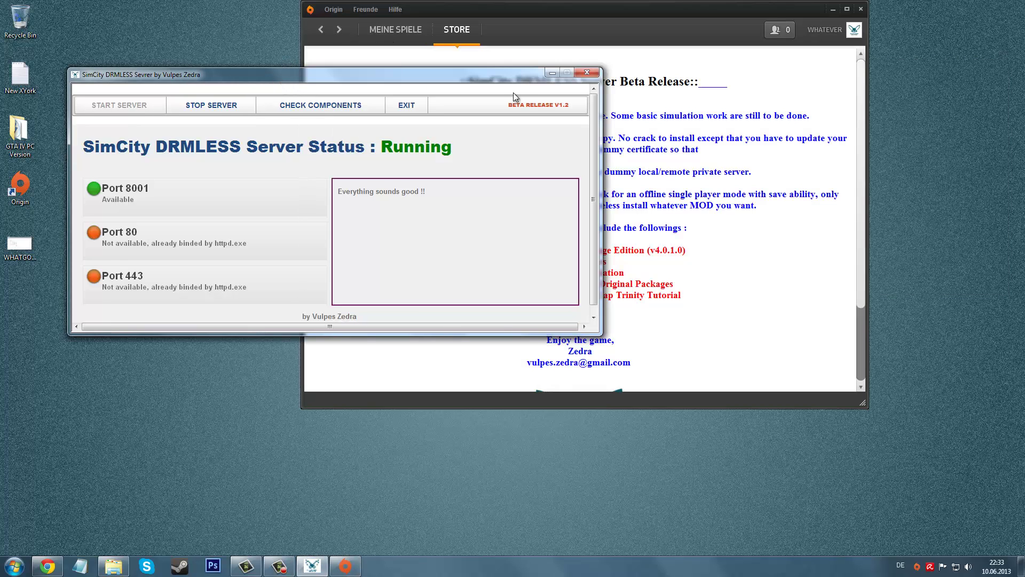
left_click(552, 74)
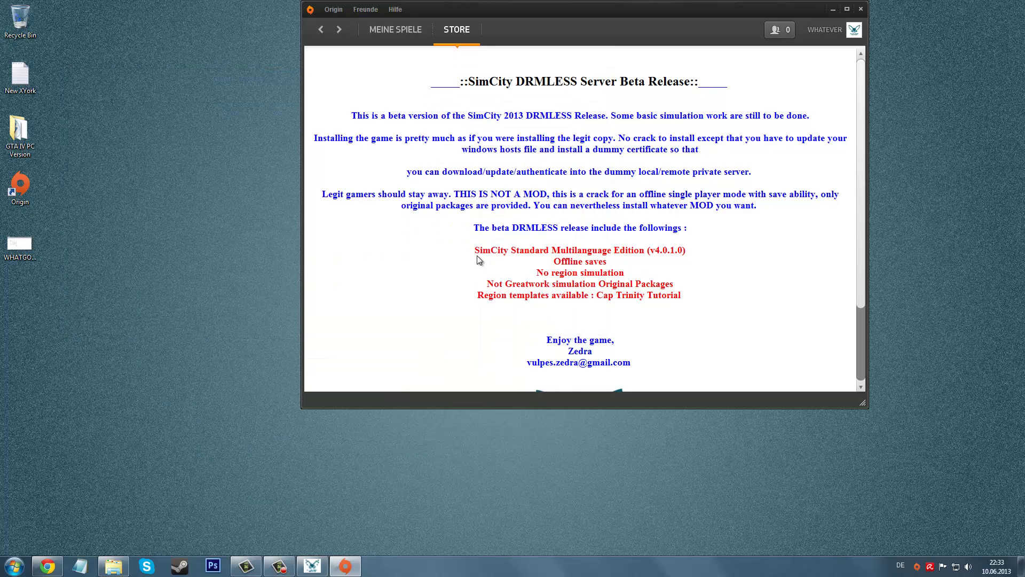
left_click_drag(475, 251, 684, 300)
left_click(662, 299)
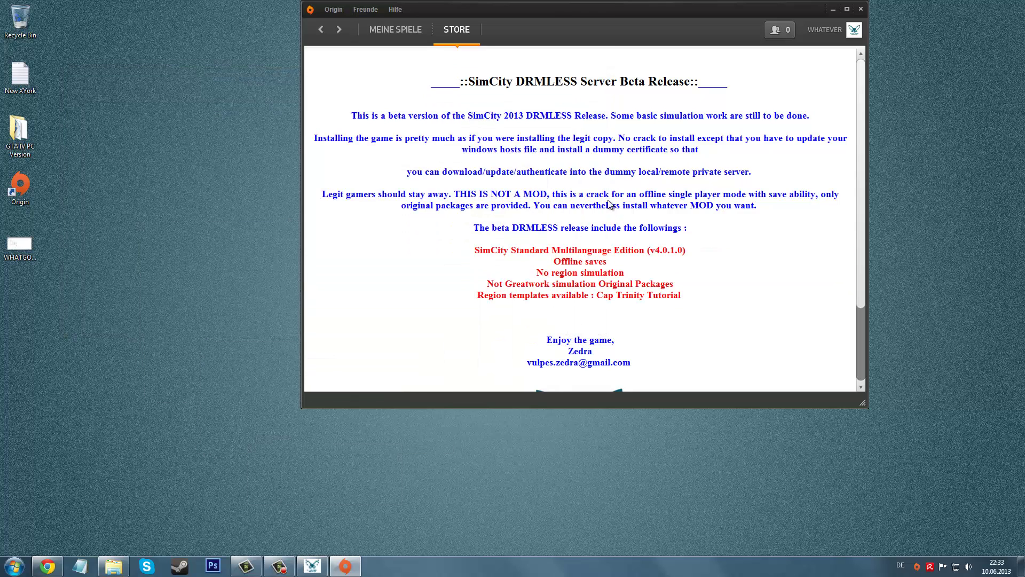
Step: Launch SimCity from Origin's game library and minimise the Origin window
left_click(386, 31)
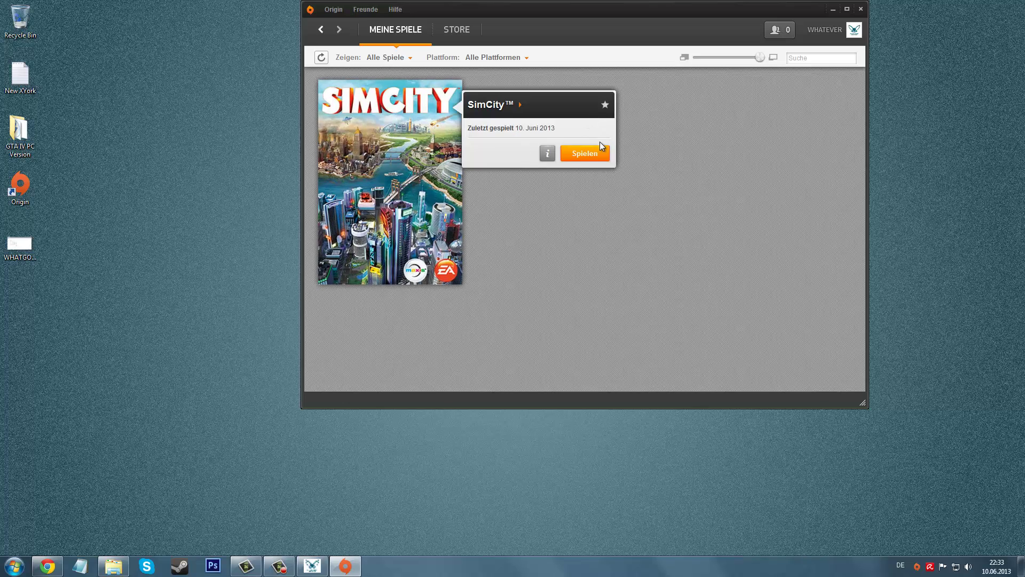
left_click(600, 150)
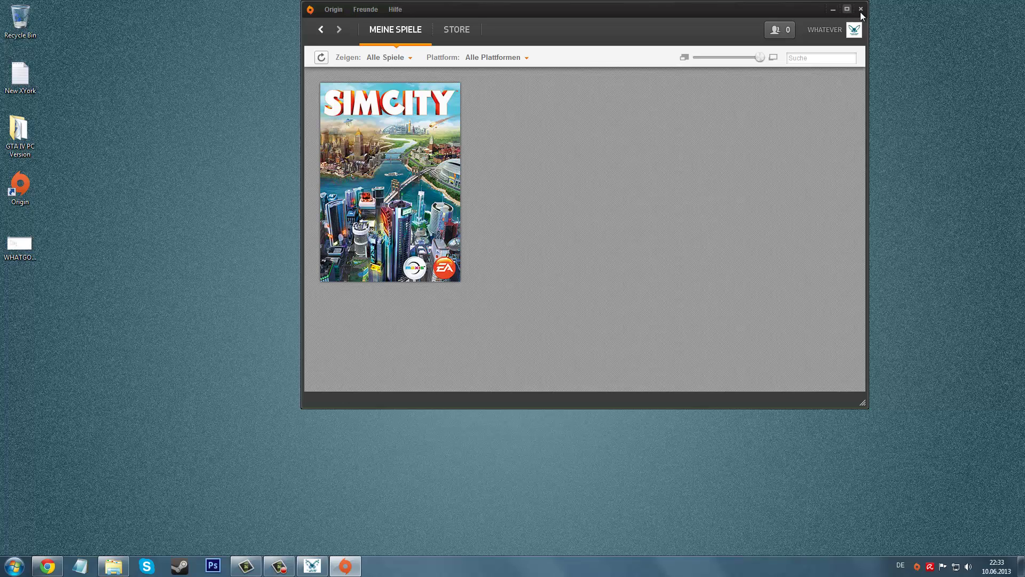
left_click(313, 566)
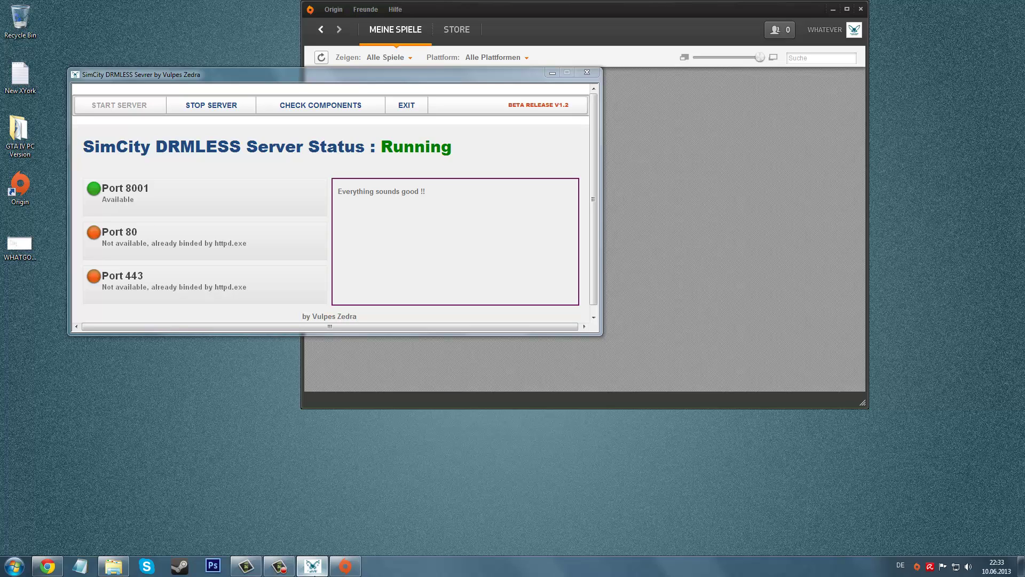
left_click(312, 566)
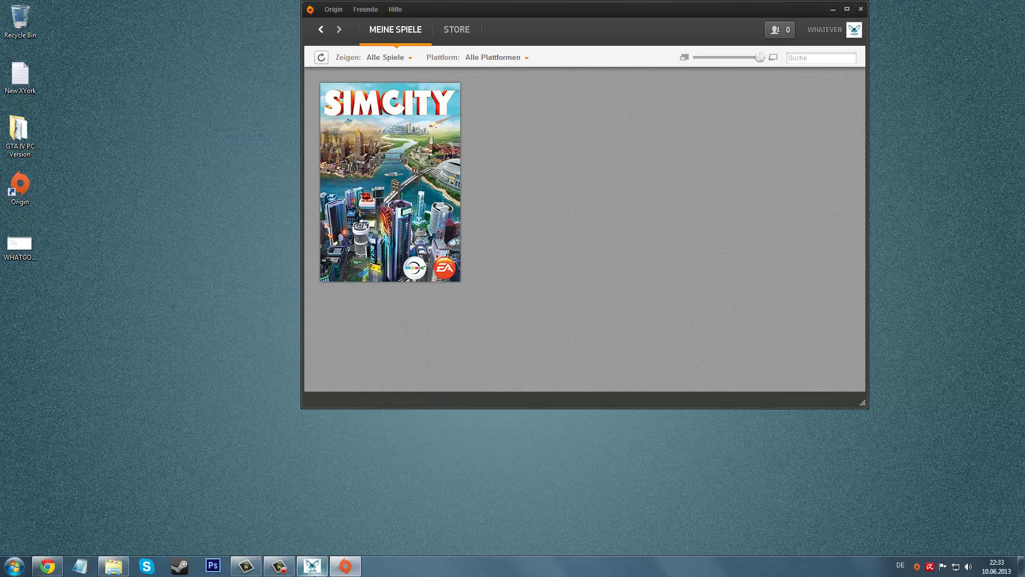
left_click(833, 9)
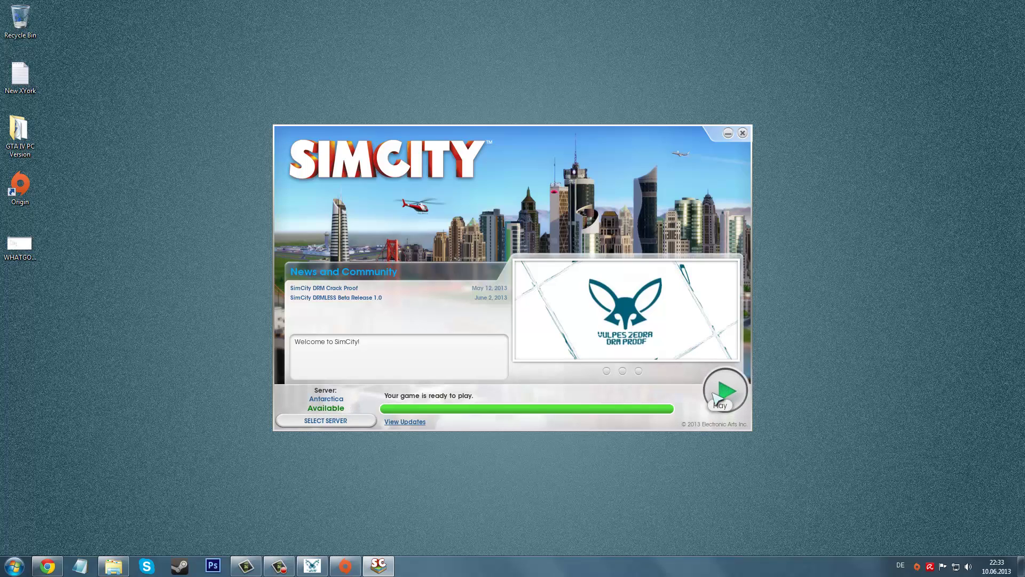
Step: Close the SimCity launcher and quit Origin completely, including its background process
left_click(742, 133)
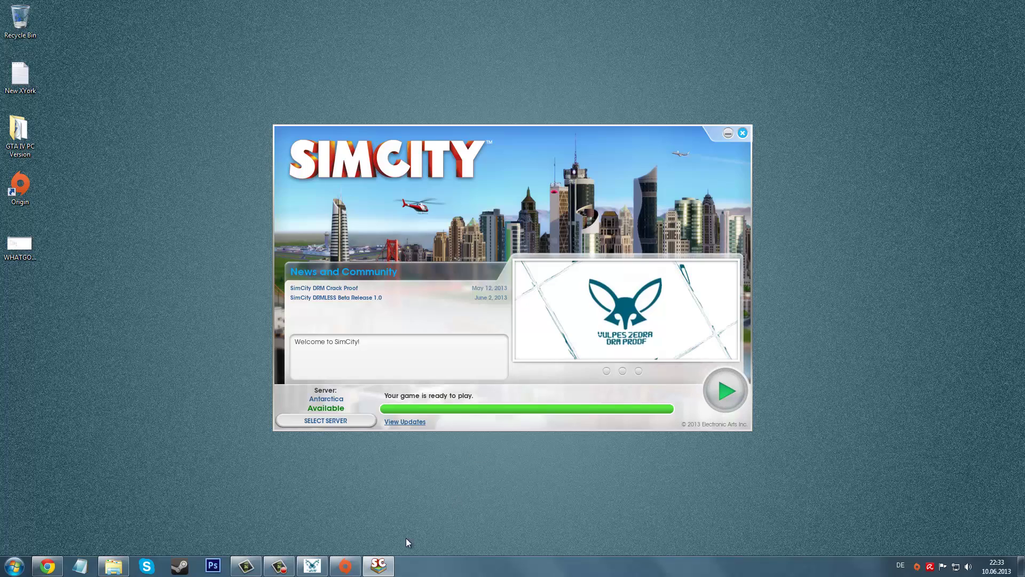
left_click(359, 566)
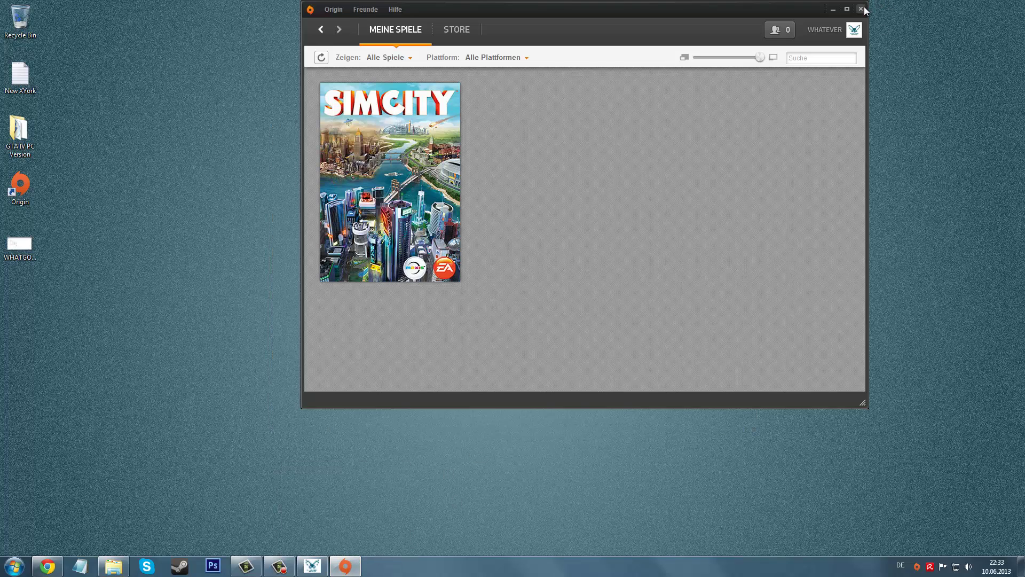
left_click(864, 8)
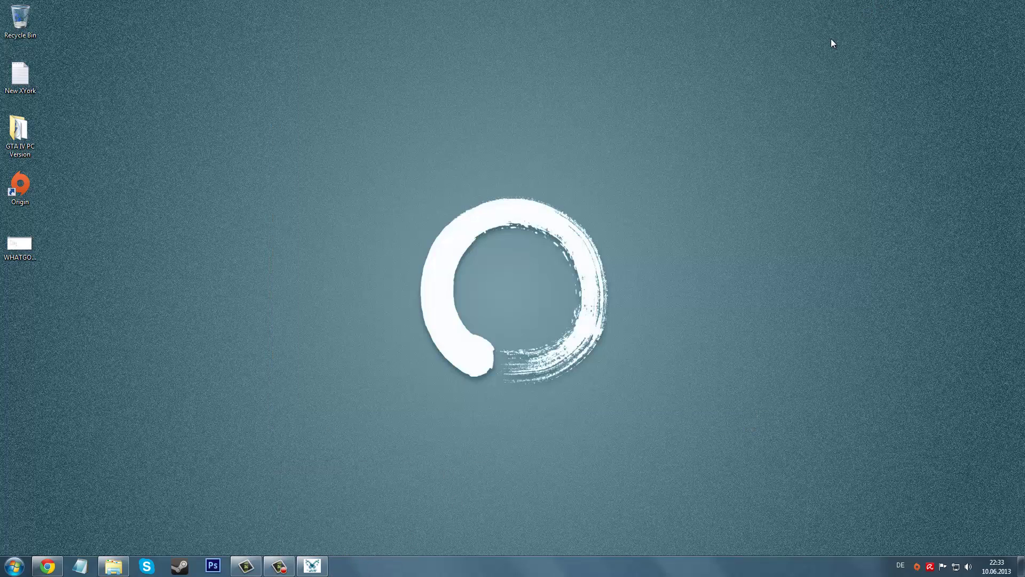
right_click(918, 566)
left_click(929, 552)
Step: Stop the DRMLESS server, bring its window in front of Skype and minimise Skype while leaving it running
left_click(312, 565)
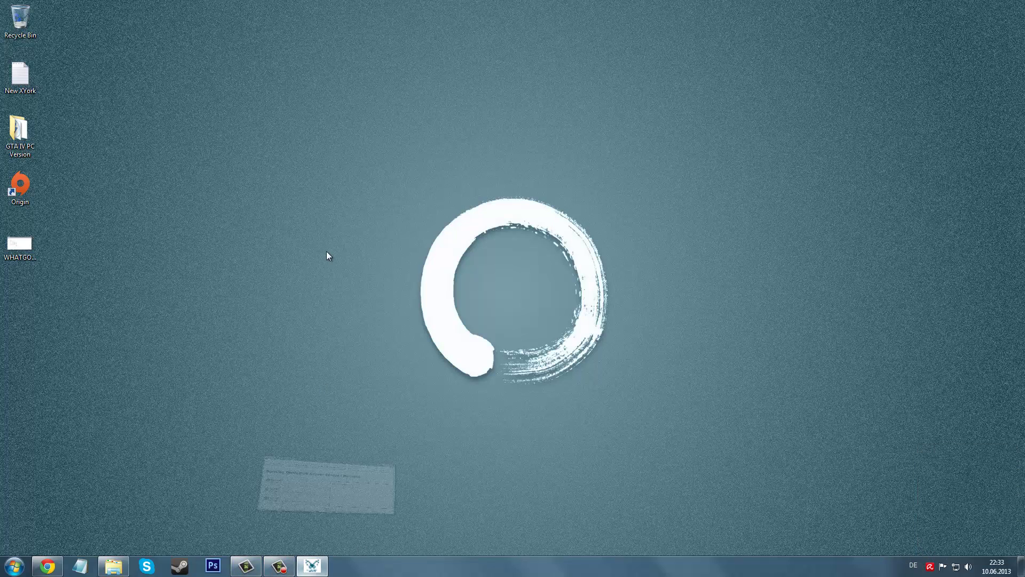
left_click(227, 108)
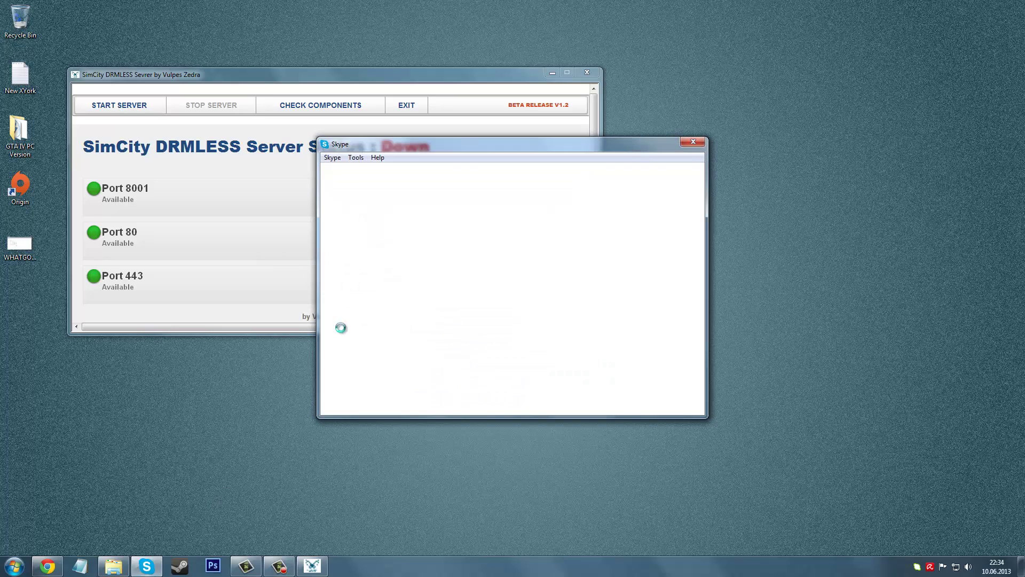
left_click(408, 77)
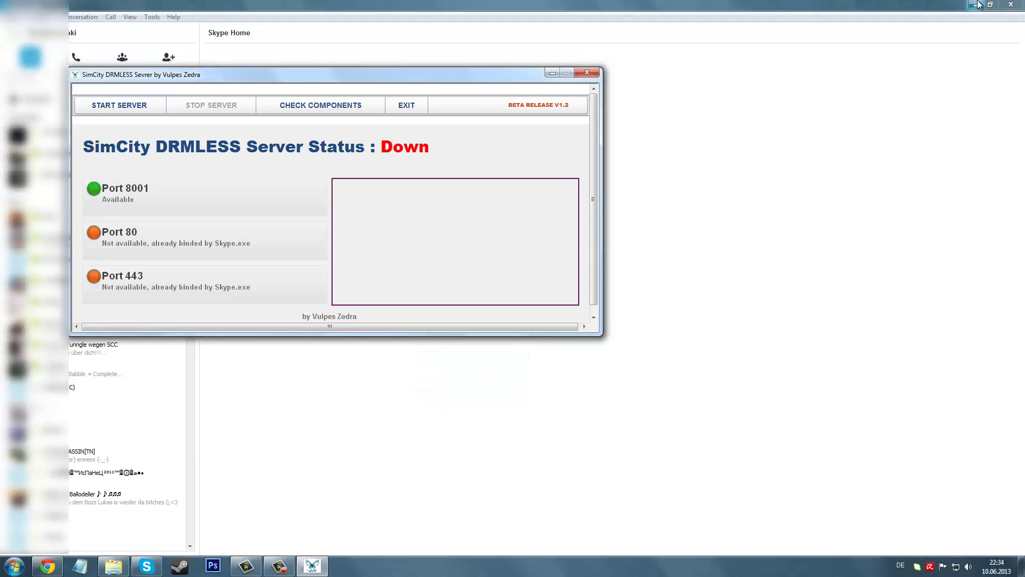
left_click(977, 4)
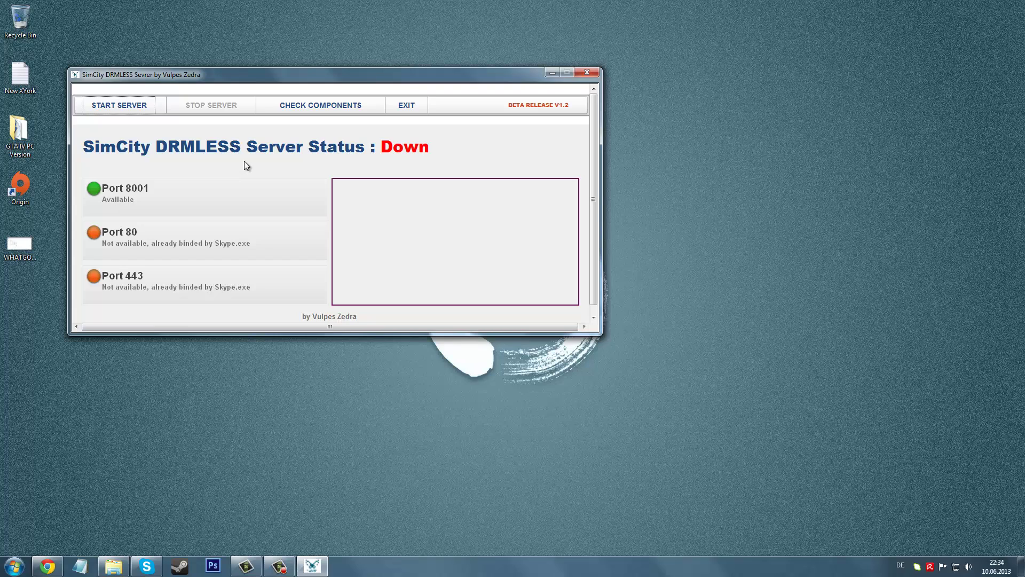
Step: Check the DRMLESS server's components with Skype running and try to start the server
left_click_drag(382, 147, 442, 143)
left_click(442, 143)
left_click(351, 107)
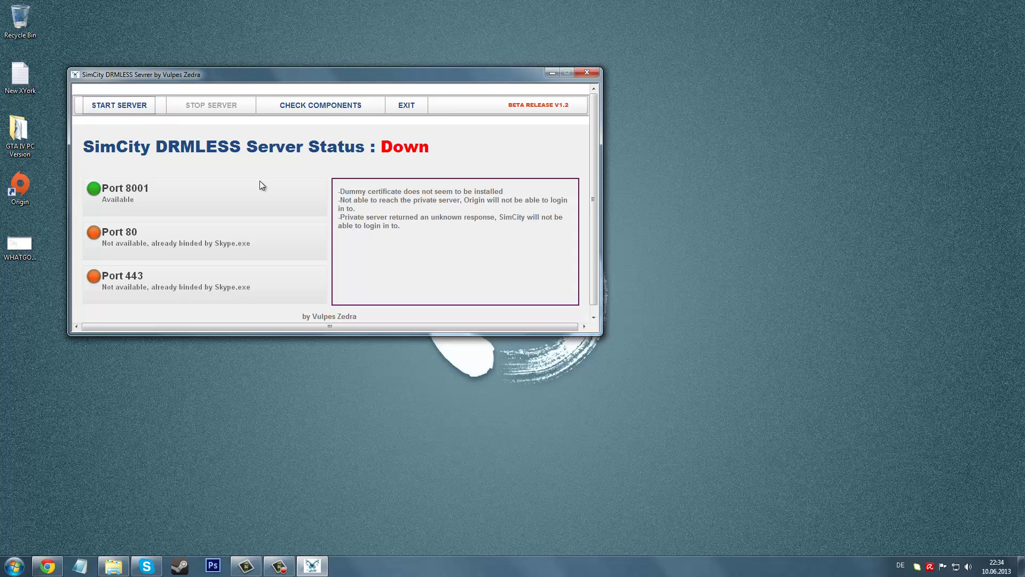
left_click(136, 104)
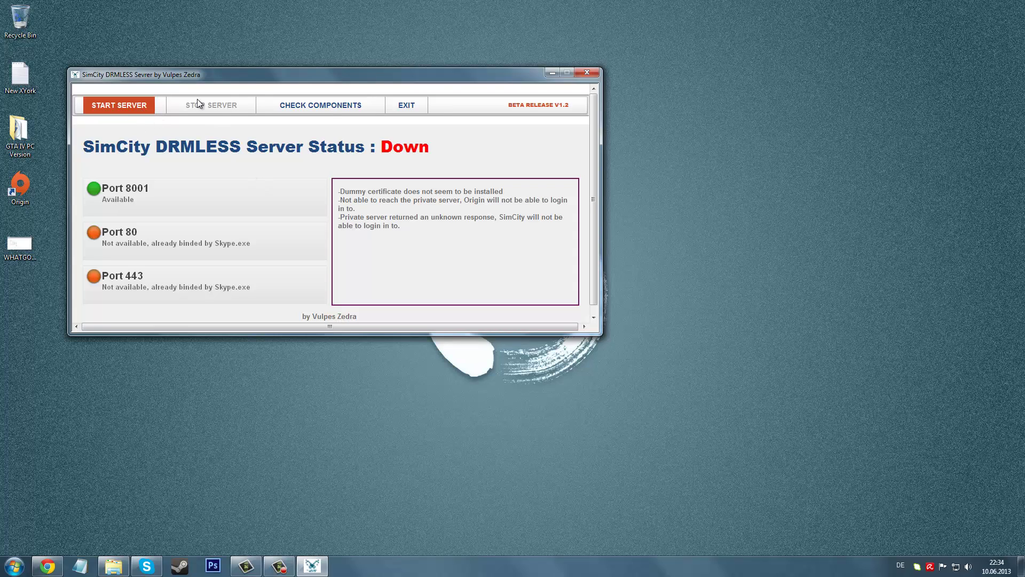
Step: Close the DRMLESS server, relaunch it with the Start application in the SimCity folder and minimise the folder window
left_click(596, 73)
left_click(113, 567)
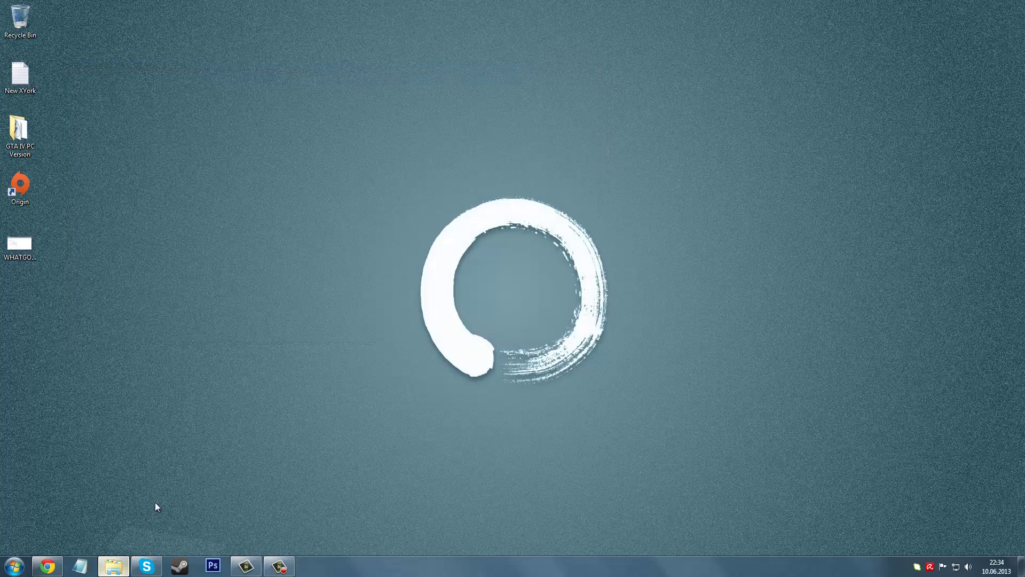
double_click(170, 288)
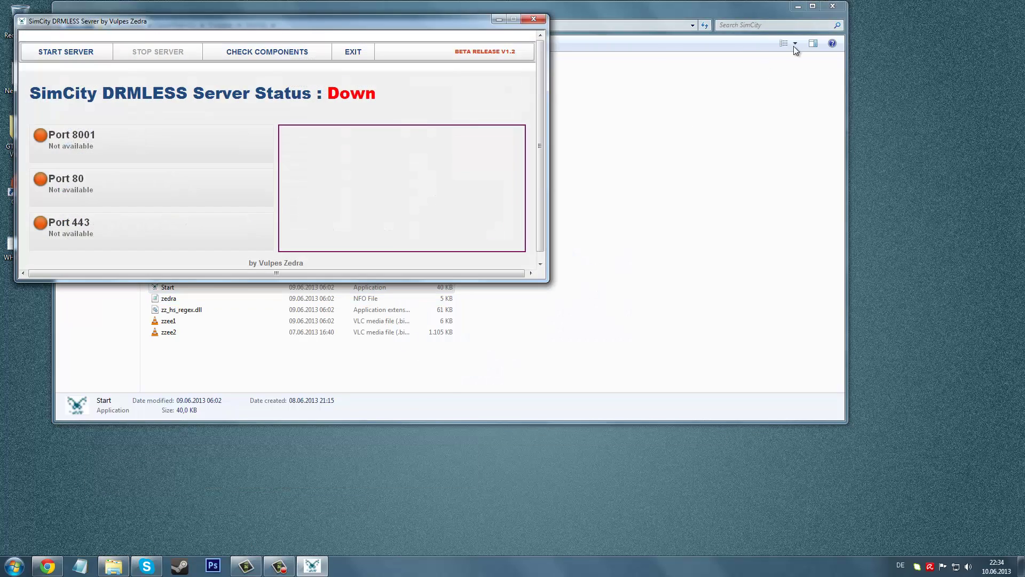
left_click(798, 6)
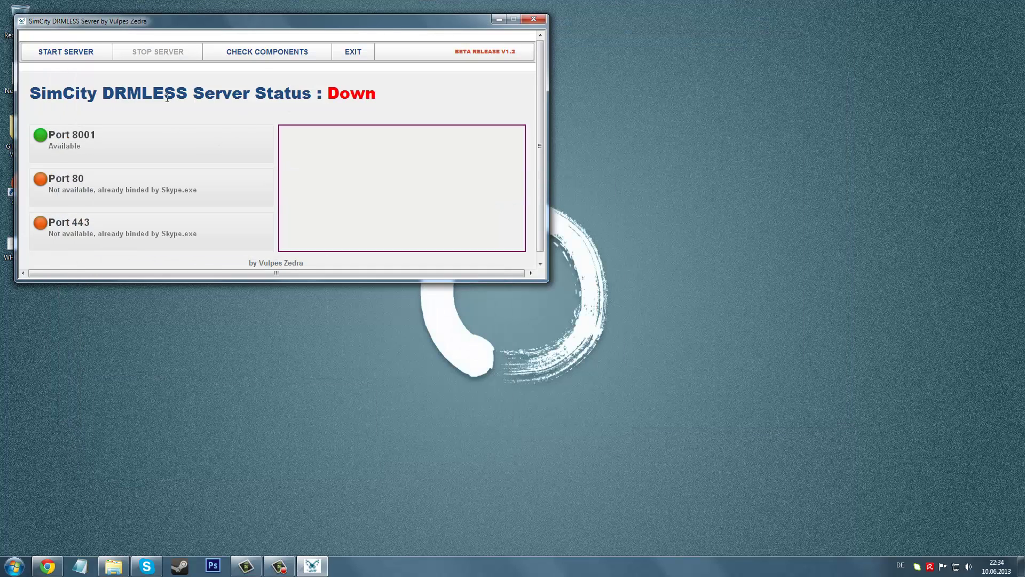
Step: Try to start the relaunched DRMLESS server while Skype is still running
left_click(75, 54)
left_click_drag(323, 94, 387, 99)
left_click(387, 95)
left_click(68, 56)
Step: Quit Skype to free its ports and start the DRMLESS server
left_click(916, 568)
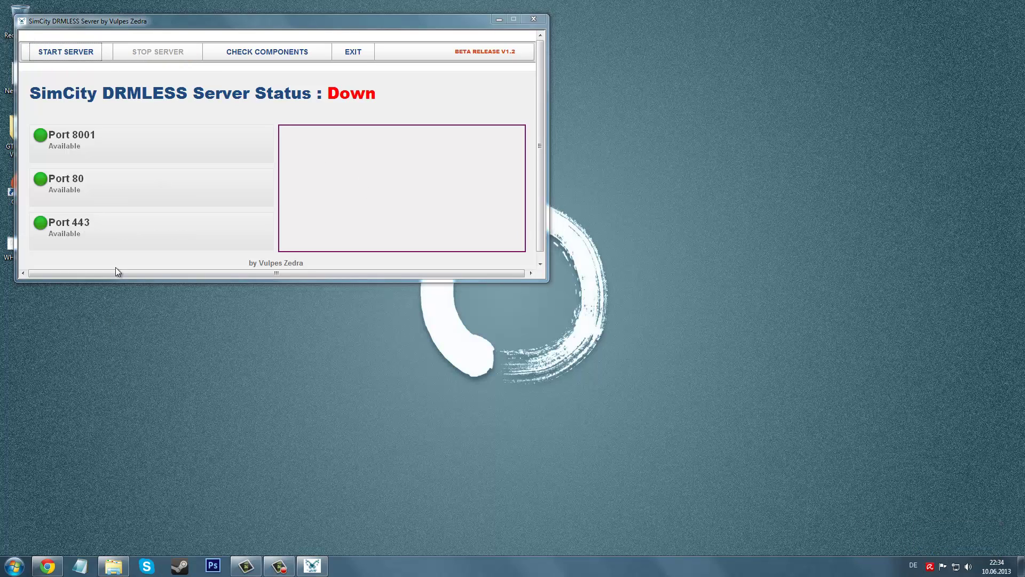
left_click(69, 73)
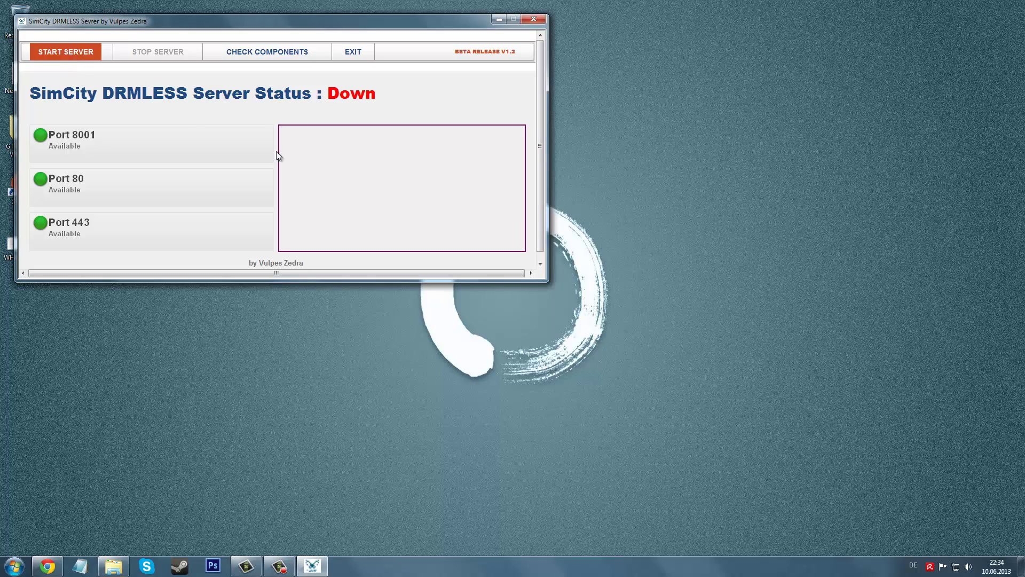
left_click(78, 55)
left_click_drag(178, 21, 257, 17)
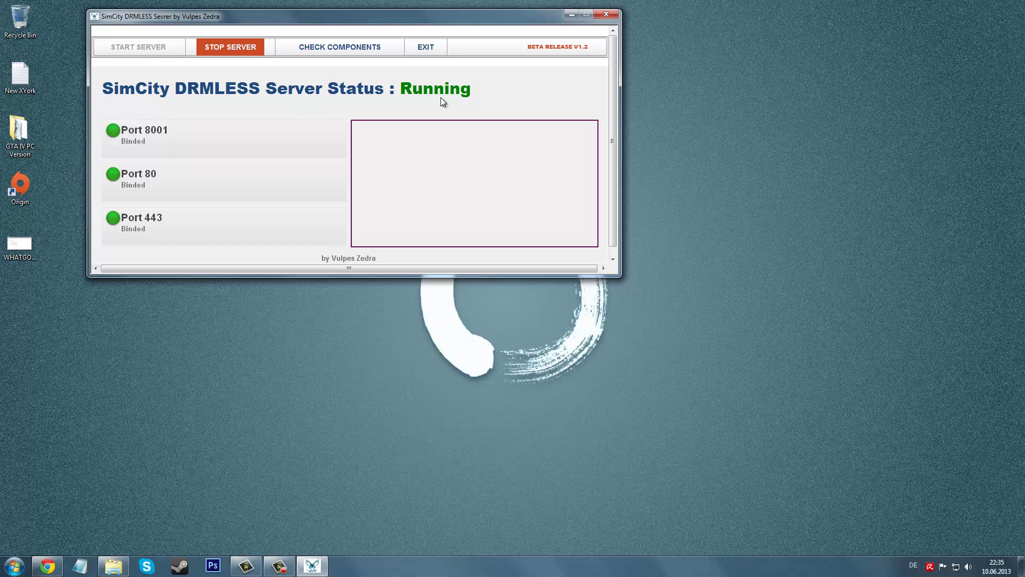
Step: Close the DRMLESS server window
left_click(605, 16)
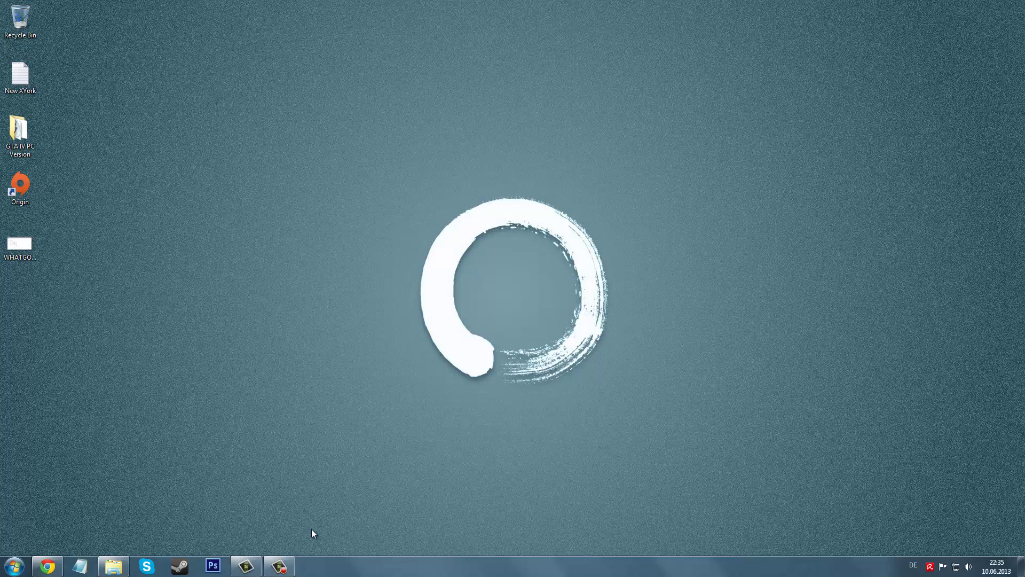
left_click(288, 565)
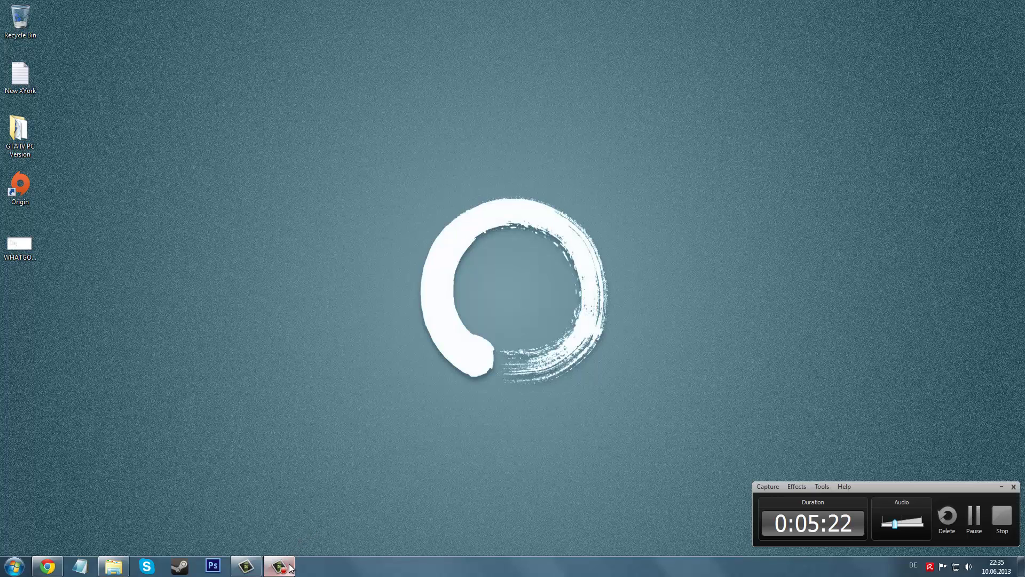
left_click(290, 566)
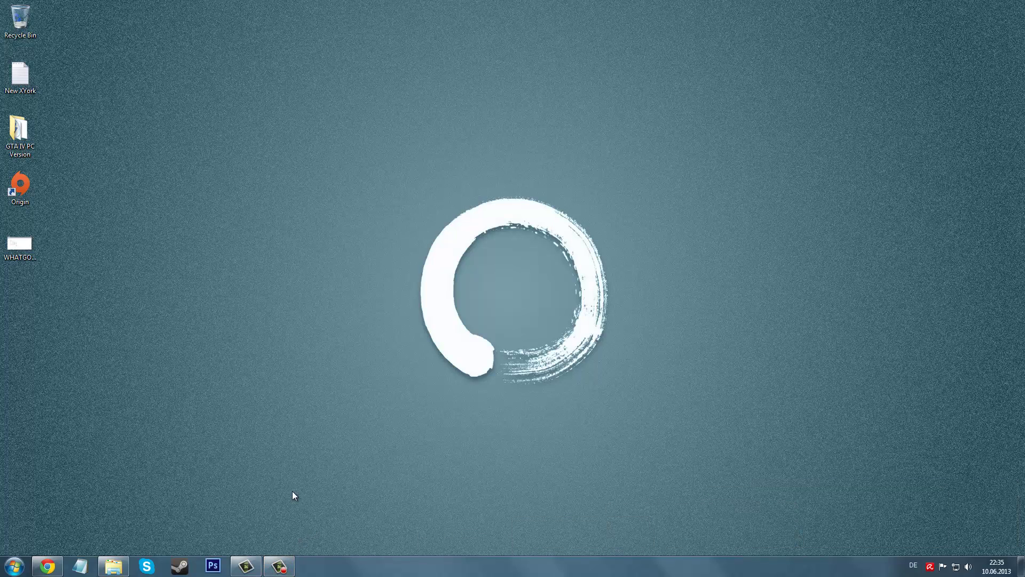
Step: Reopen the SimCity program folder and locate the SimCity-DRMLESS-Beta-Update-1.x-To-1.2 archive
left_click(114, 566)
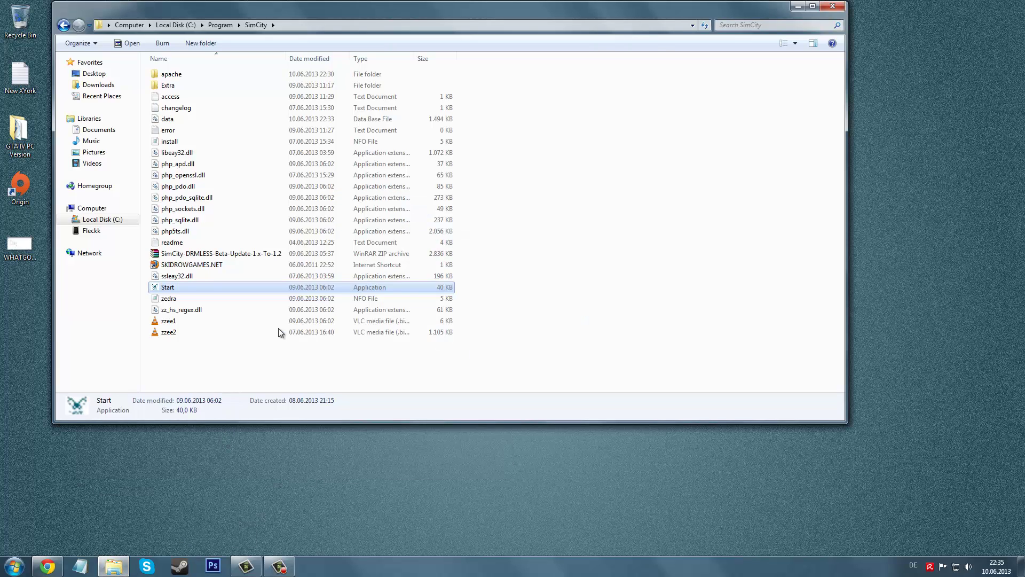
left_click(280, 357)
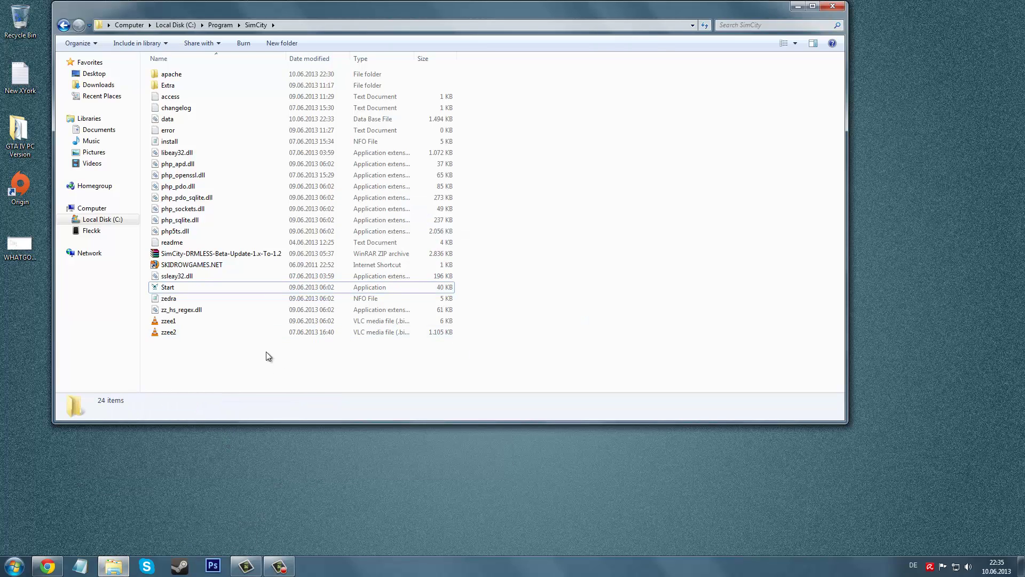
left_click(281, 255)
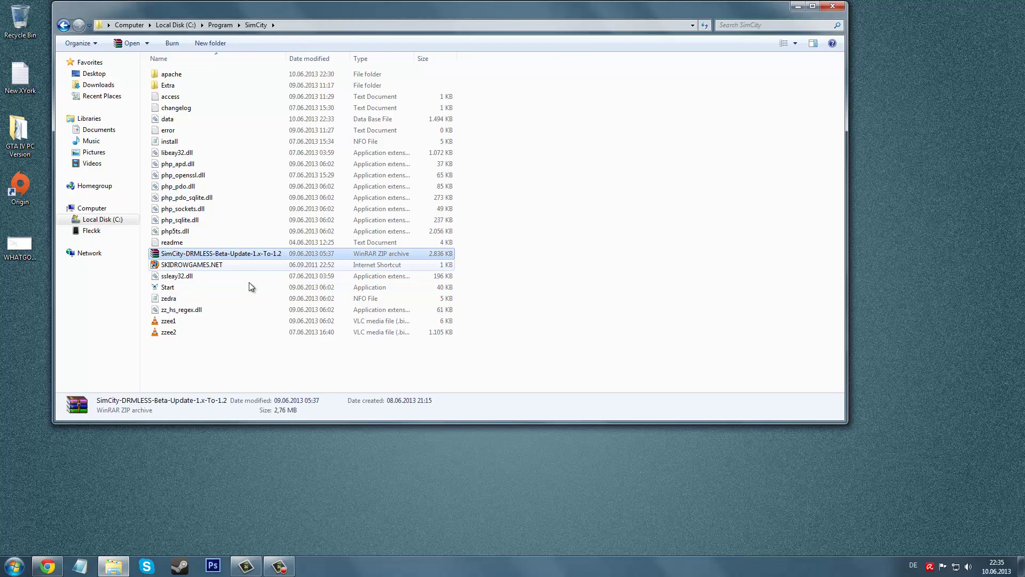
left_click(287, 380)
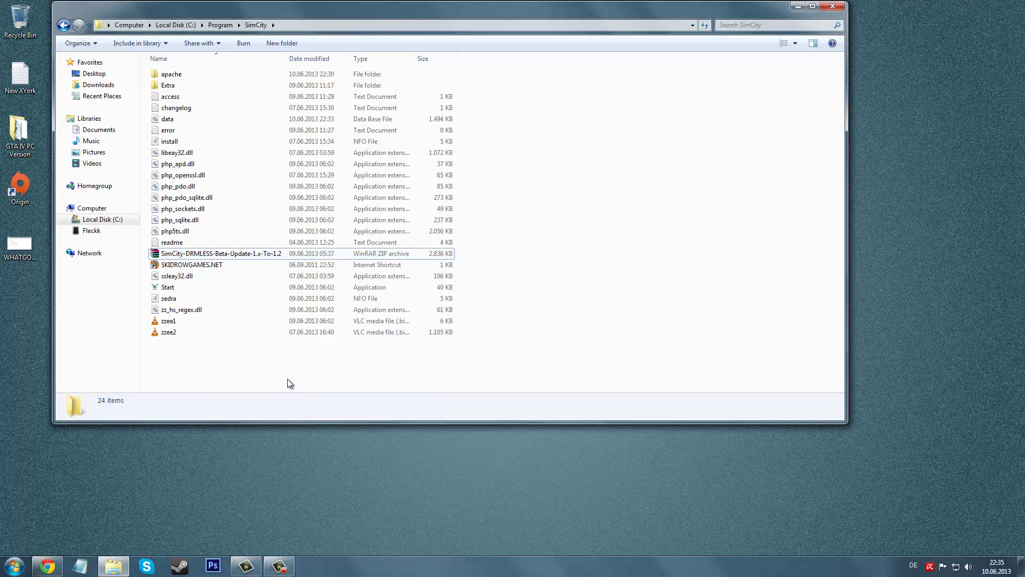